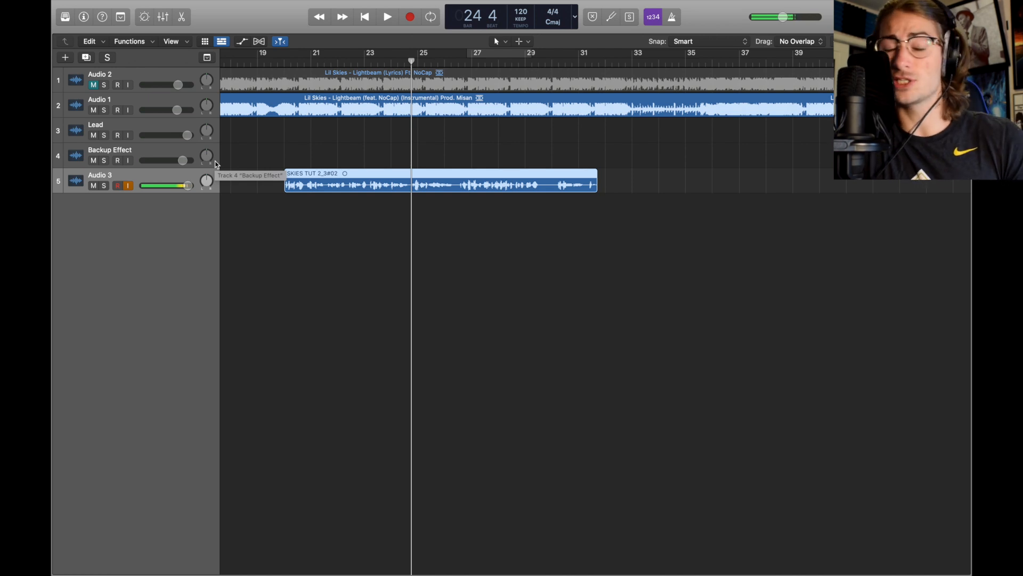
Rename the fifth audio track as New Lead
double_click(139, 174)
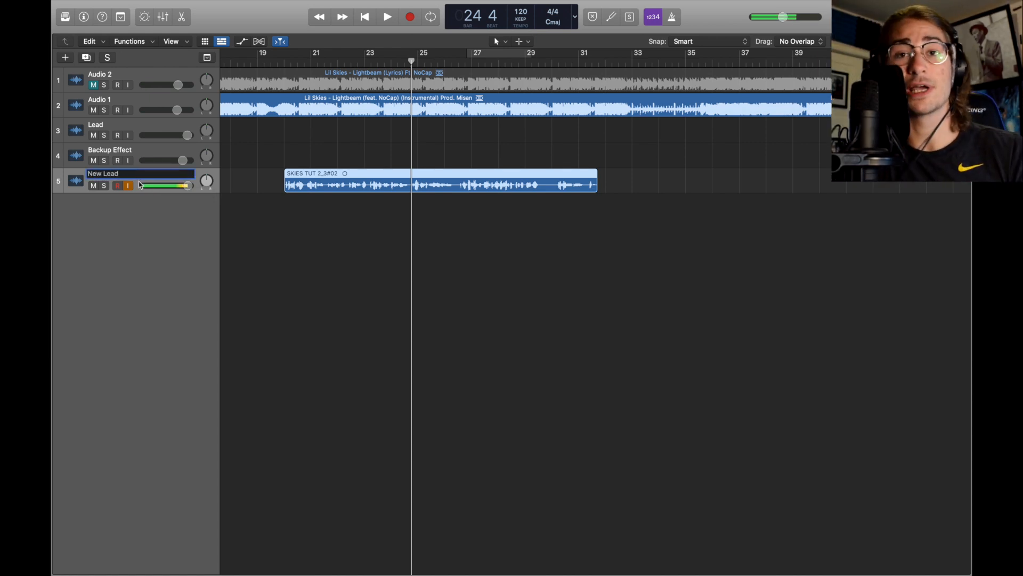
left_click(137, 224)
Move the Lead track below the Backup Effect track and open the mixer
left_click_drag(129, 127, 128, 156)
key("x")
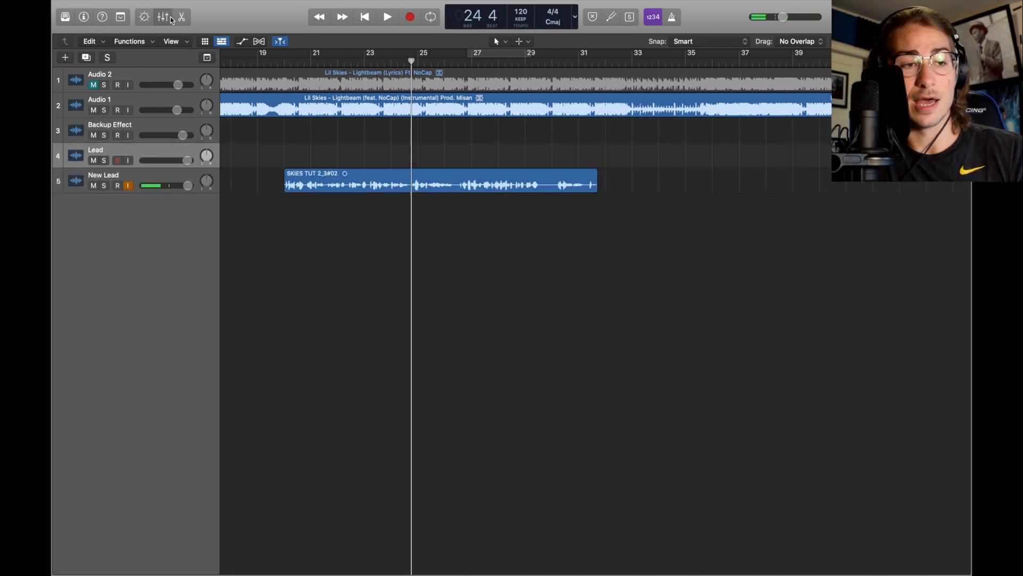
scroll(239, 123, "down", 2)
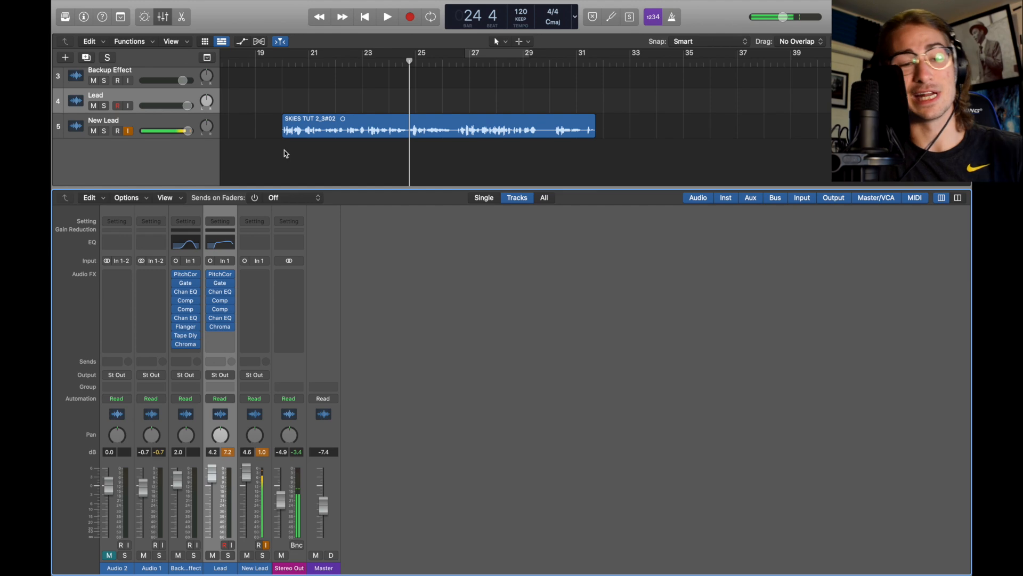
Insert a mono Pitch Correction plug-in on the New Lead channel
mouse_move(251, 275)
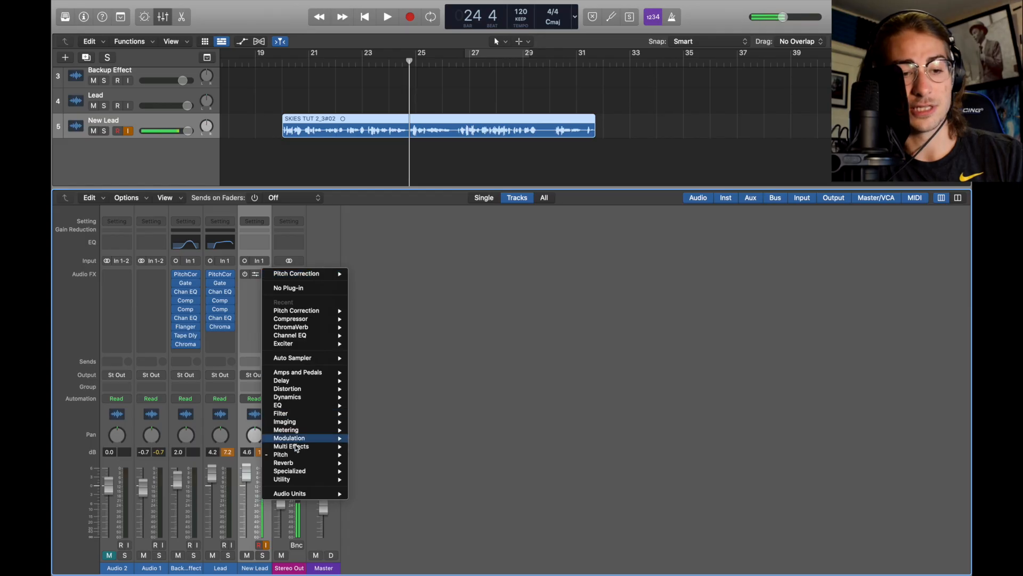
mouse_move(304, 454)
mouse_move(387, 456)
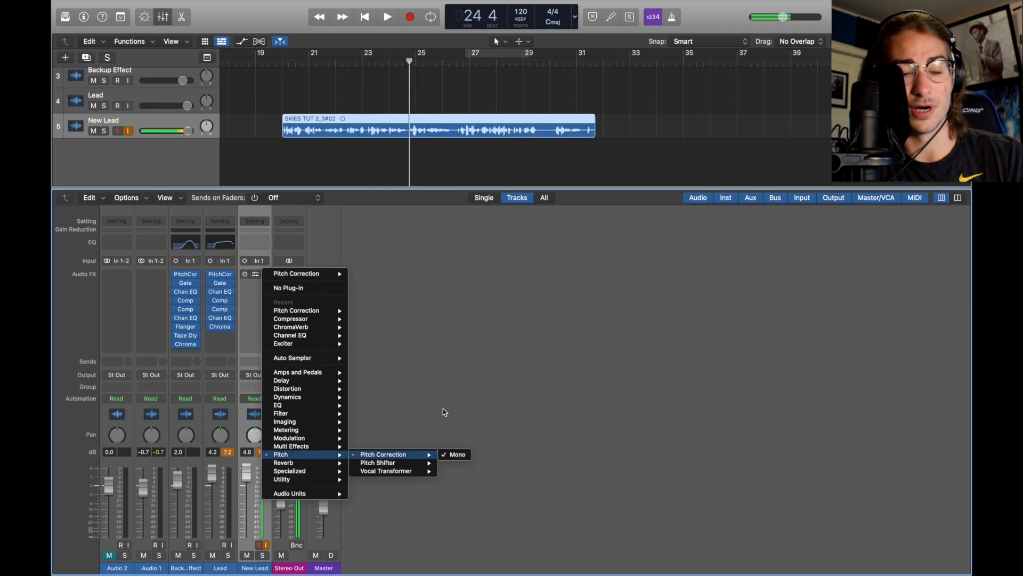
left_click(456, 454)
left_click(256, 278)
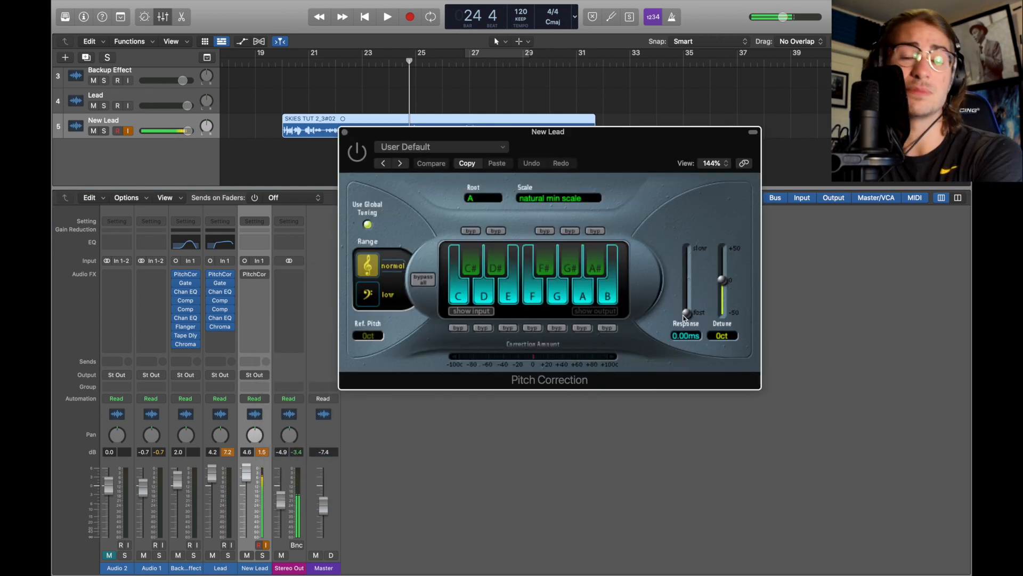
Check the Pitch Correction scale and root key options
left_click(539, 192)
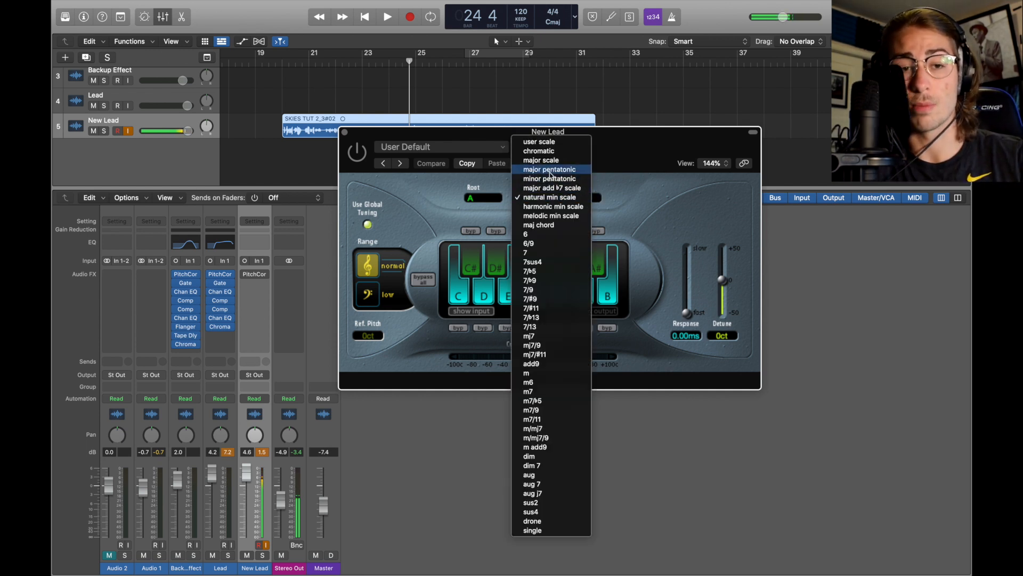
left_click(486, 195)
left_click(486, 196)
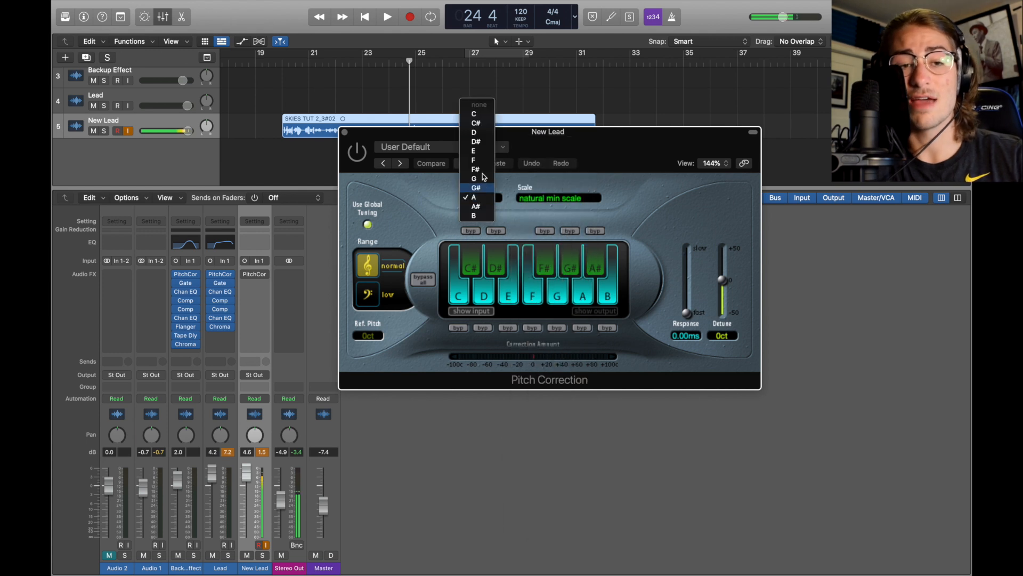
left_click(663, 238)
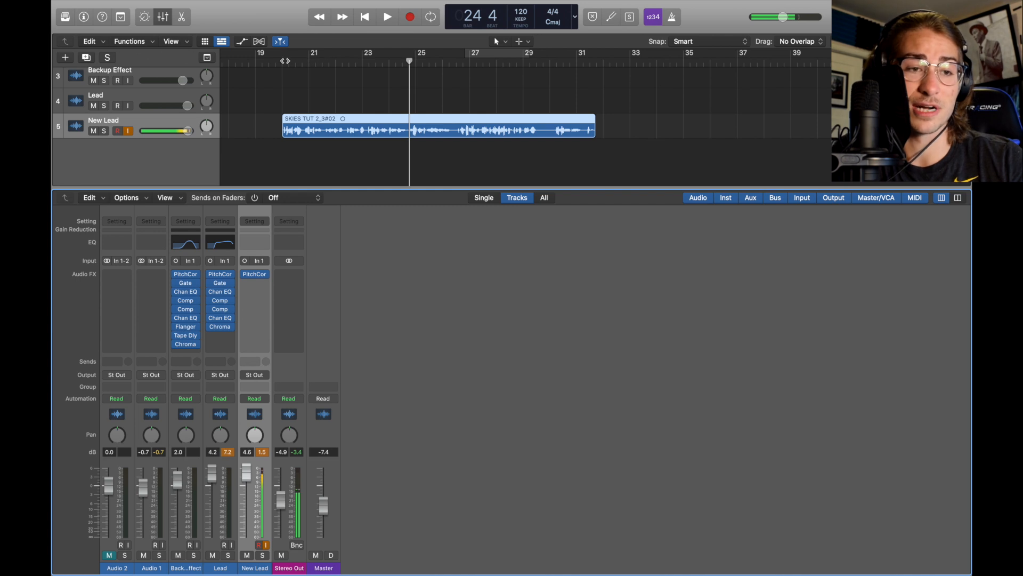
Play the song from bar 20 to audition the tuned vocal
left_click(285, 60)
key("space")
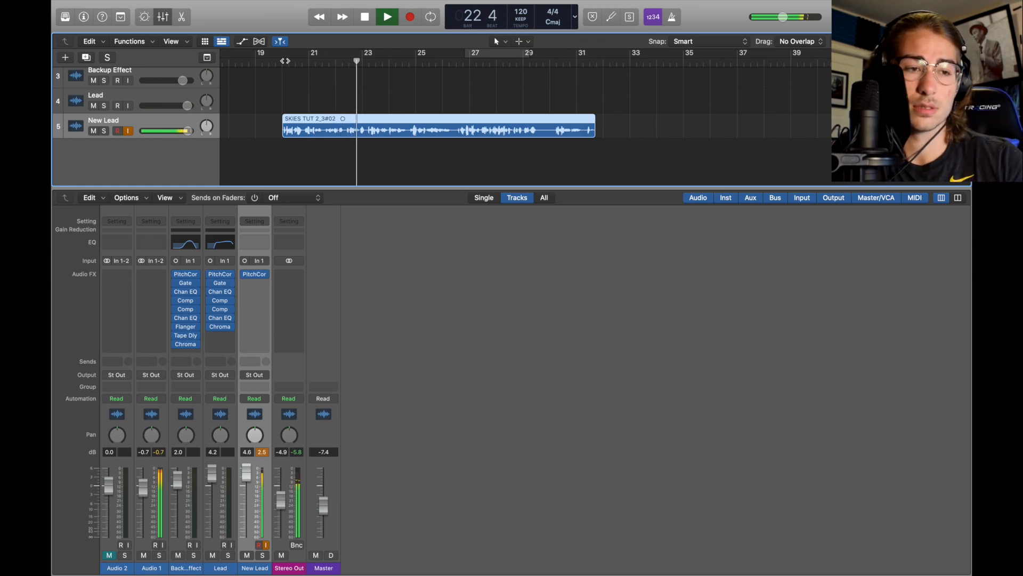
key("space")
Add a mono Noise Gate to the New Lead channel after Pitch Correction and audition the vocal
mouse_move(246, 276)
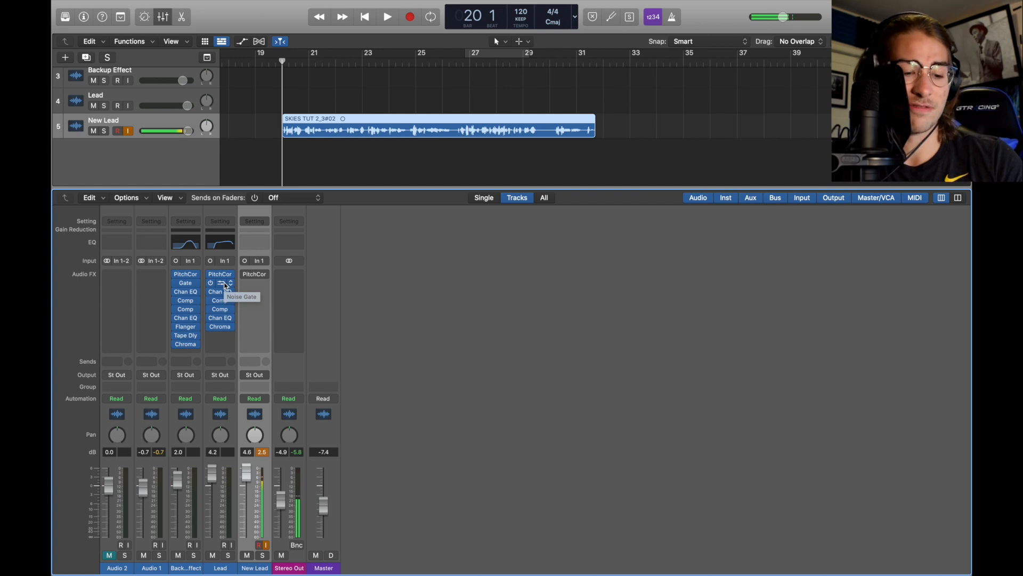
left_click_drag(222, 284, 257, 288)
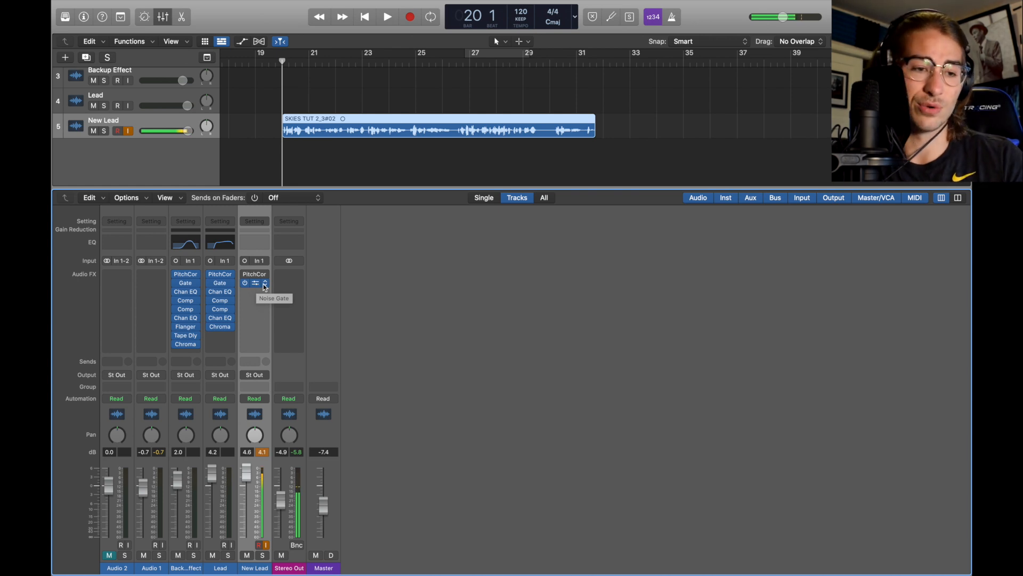
left_click(265, 285)
mouse_move(299, 406)
mouse_move(392, 463)
left_click(448, 463)
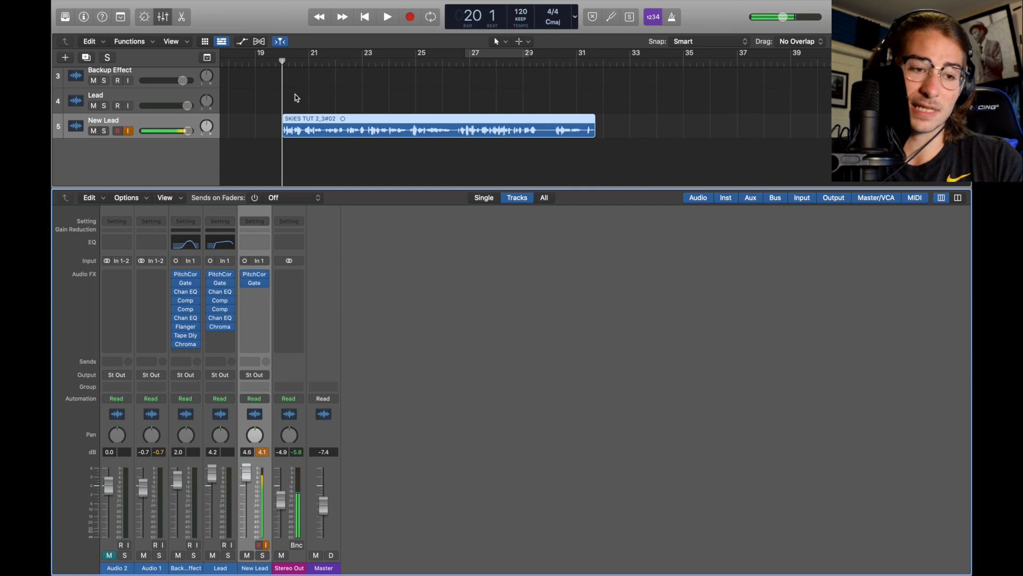
key("space")
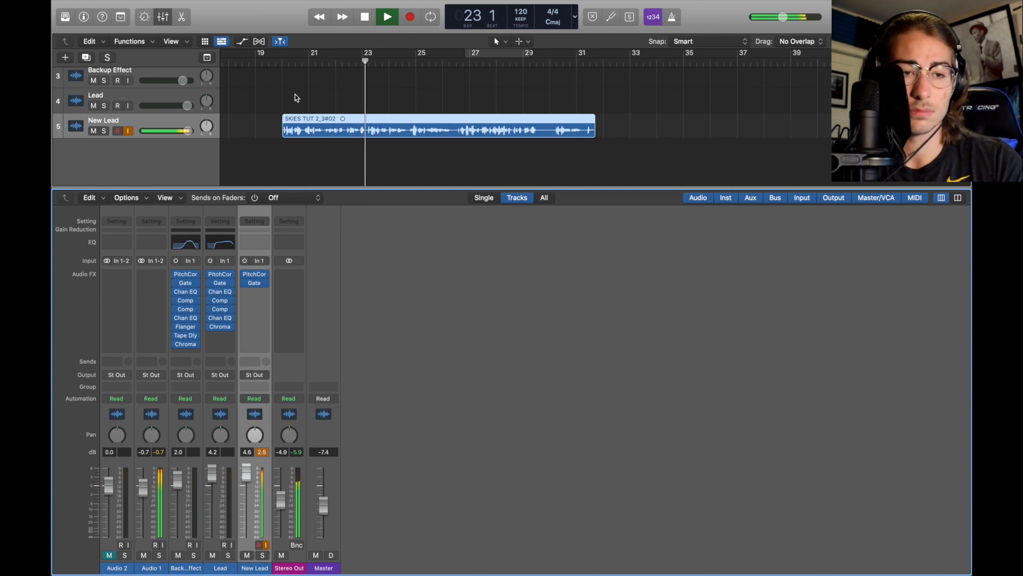
key("space")
Copy the Channel EQ from the Lead channel onto the New Lead channel and open it
mouse_move(245, 277)
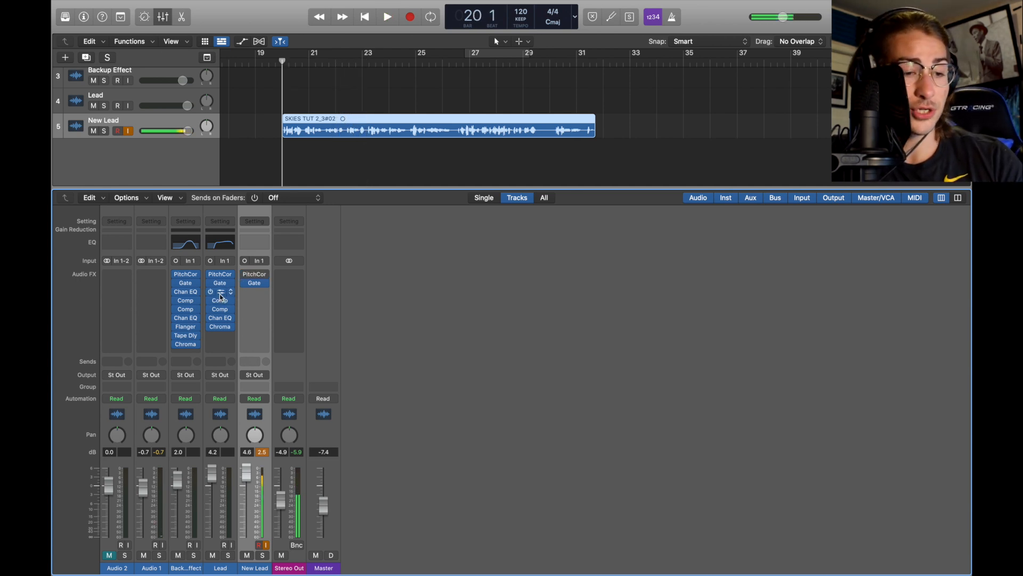
left_click_drag(220, 294, 249, 293)
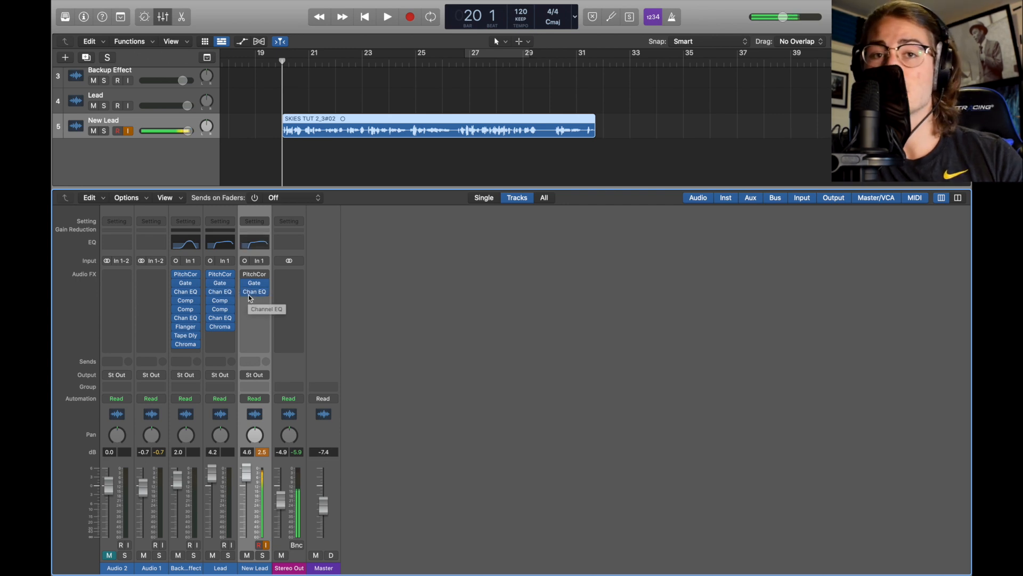
left_click(265, 291)
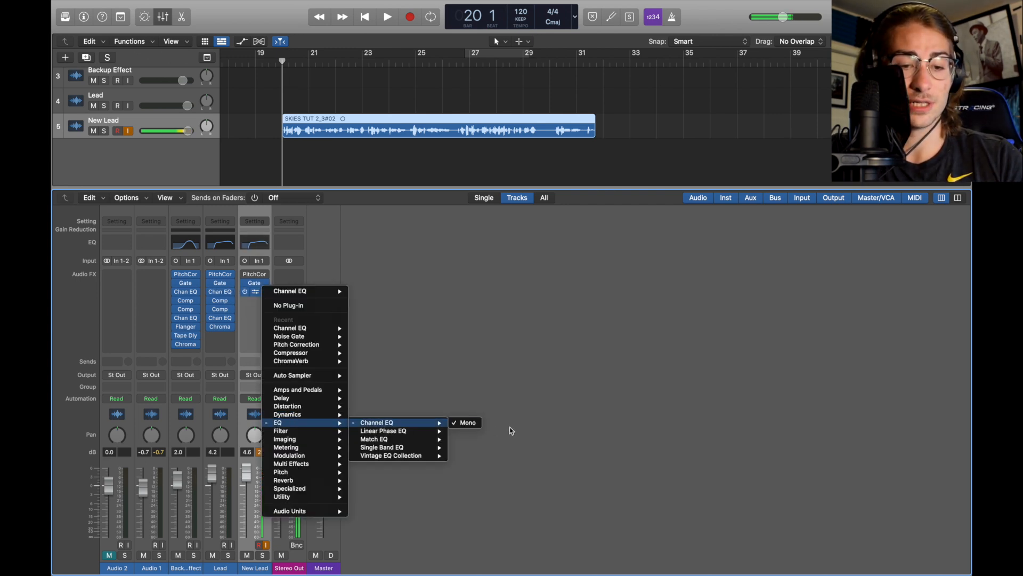
left_click(450, 356)
left_click(254, 292)
left_click_drag(536, 140, 411, 121)
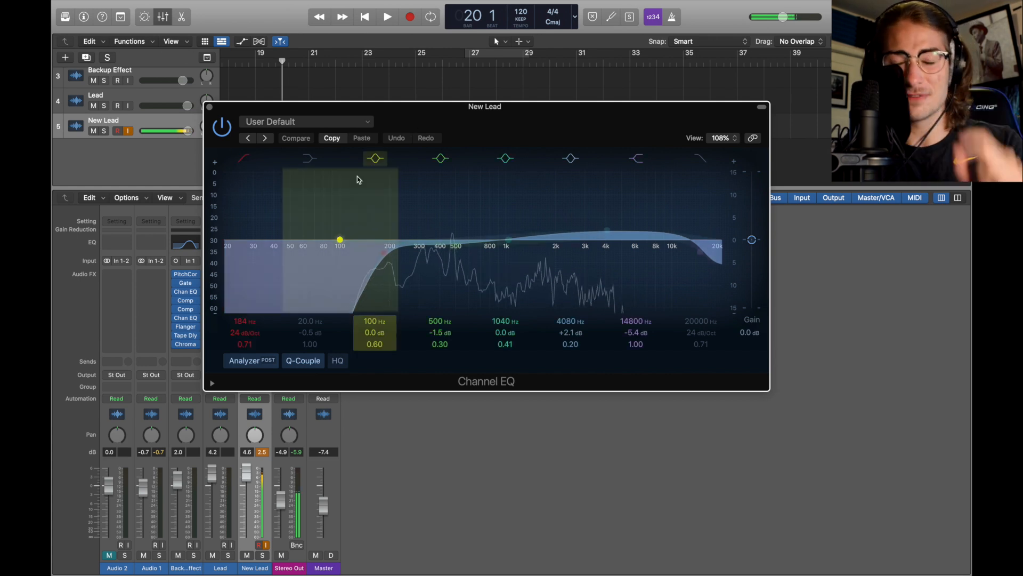
Disable the 100 Hz and 1040 Hz bands in the New Lead Channel EQ and close it
left_click(310, 158)
left_click(309, 158)
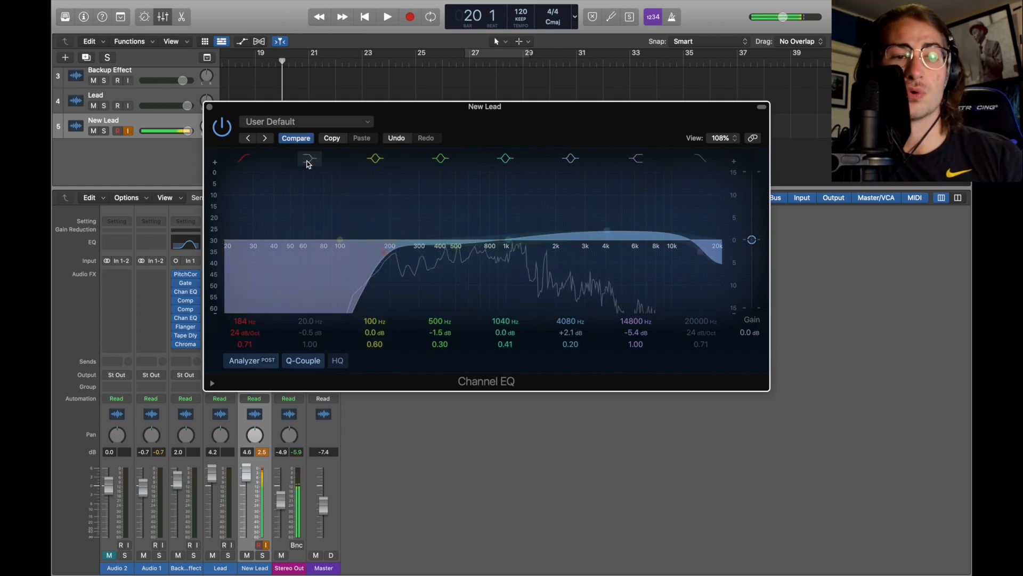
left_click(375, 158)
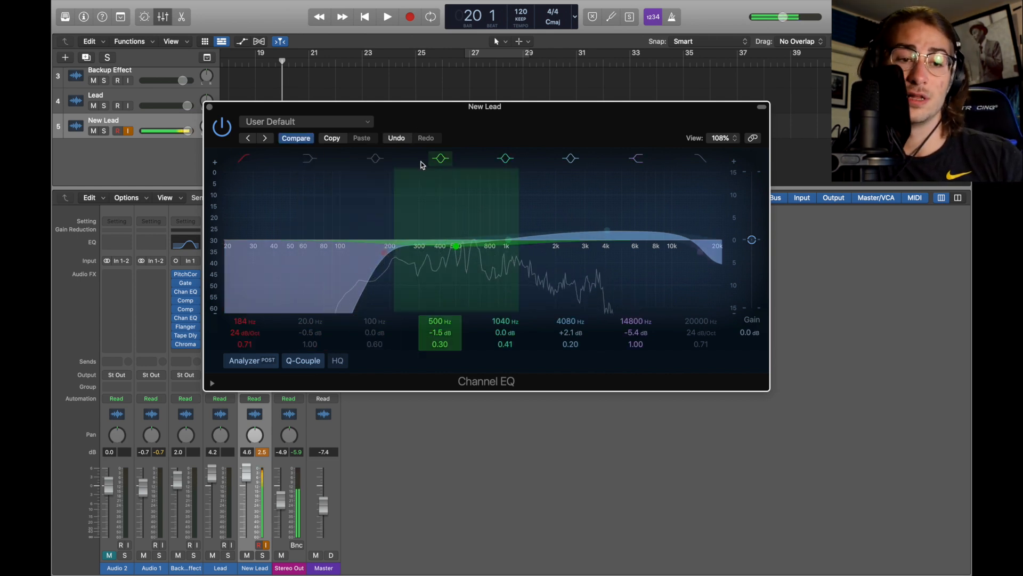
left_click(503, 160)
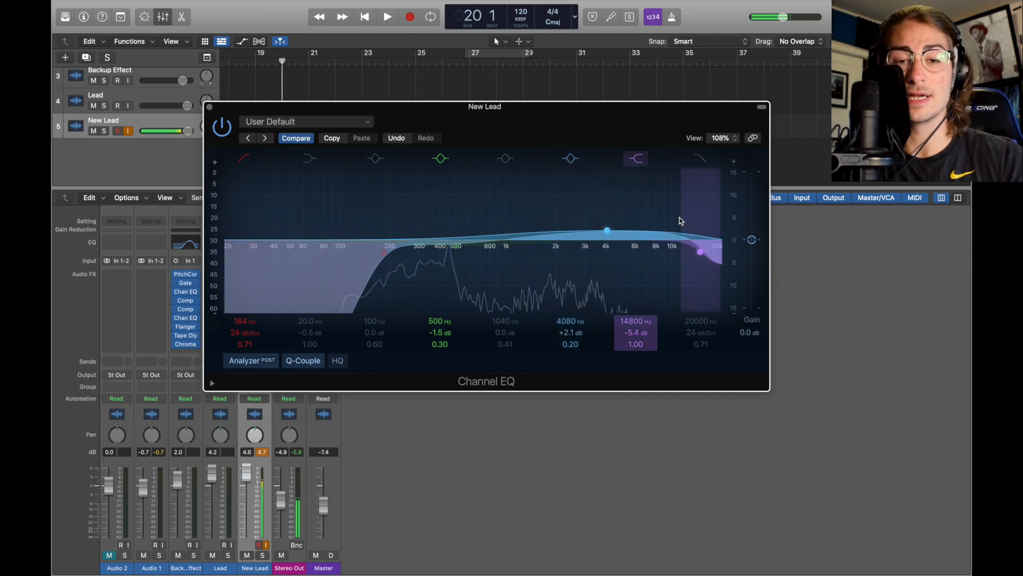
left_click_drag(677, 220, 677, 219)
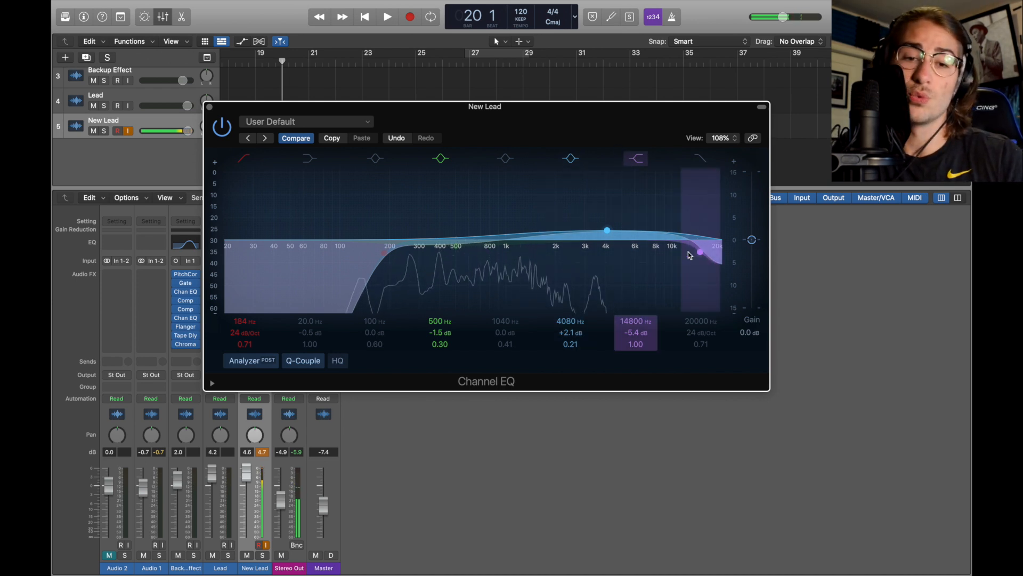
left_click(209, 107)
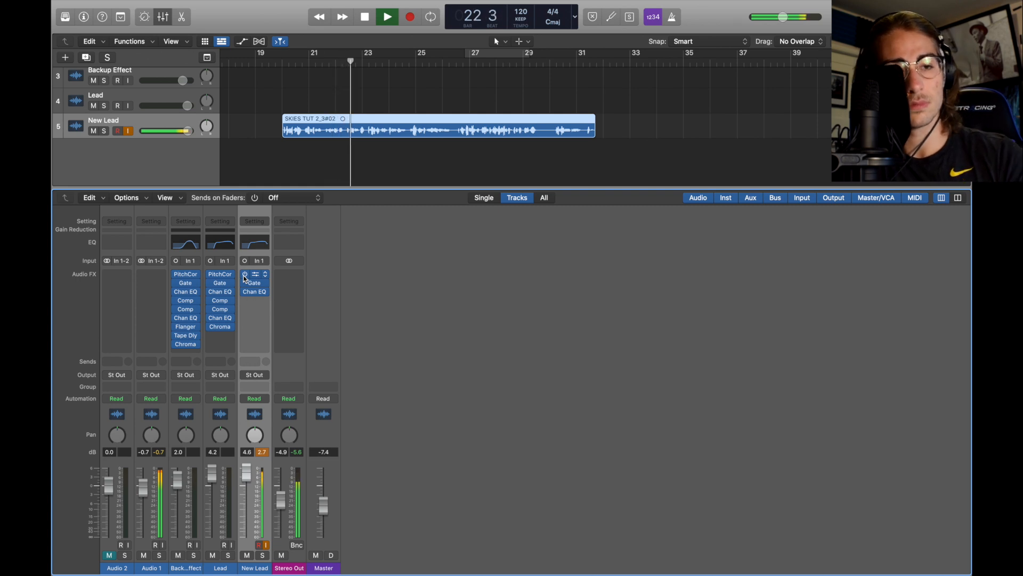
Insert a mono Compressor after the Channel EQ on the New Lead channel
key("space")
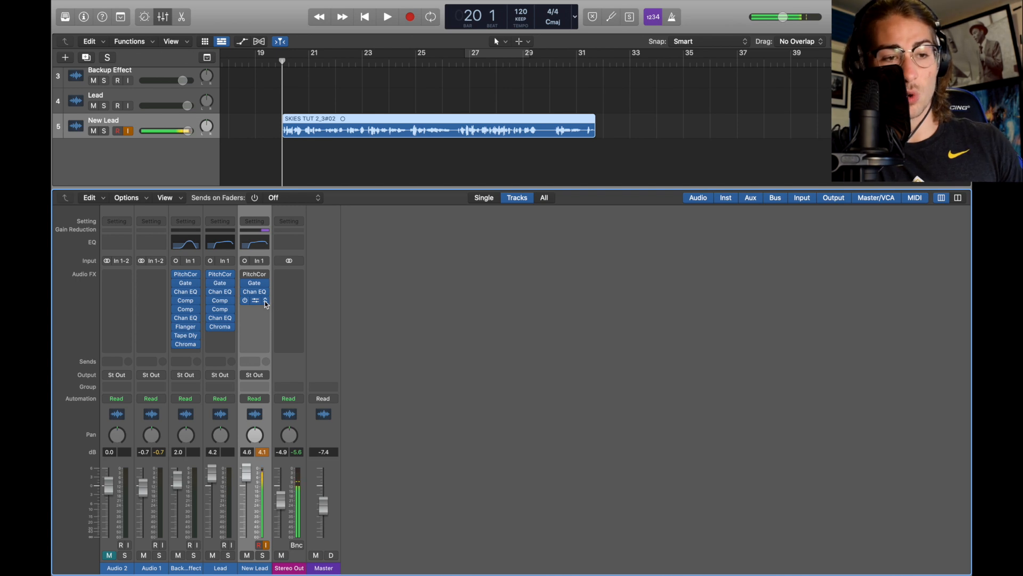
left_click(266, 302)
mouse_move(290, 423)
mouse_move(380, 431)
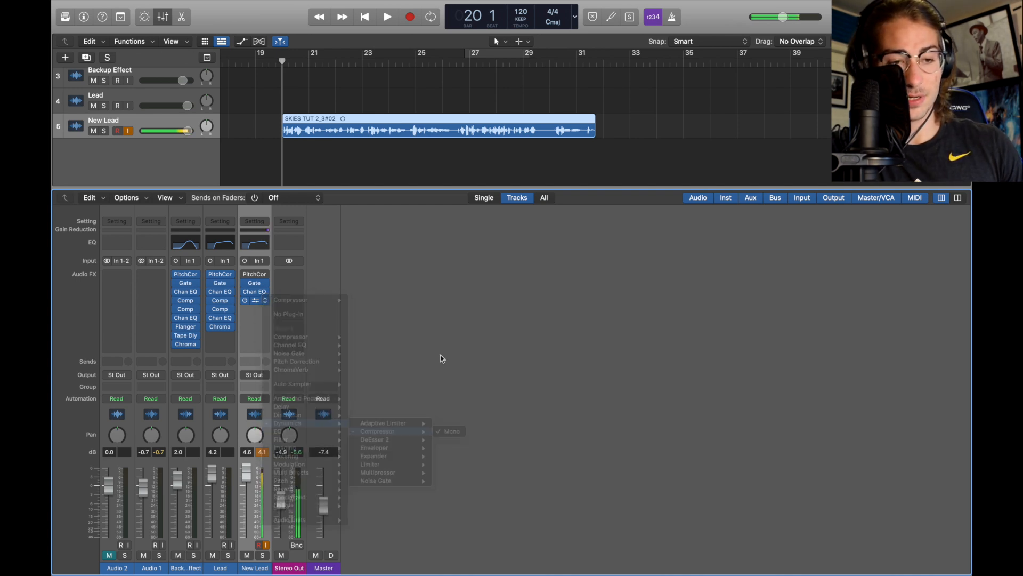
left_click(451, 431)
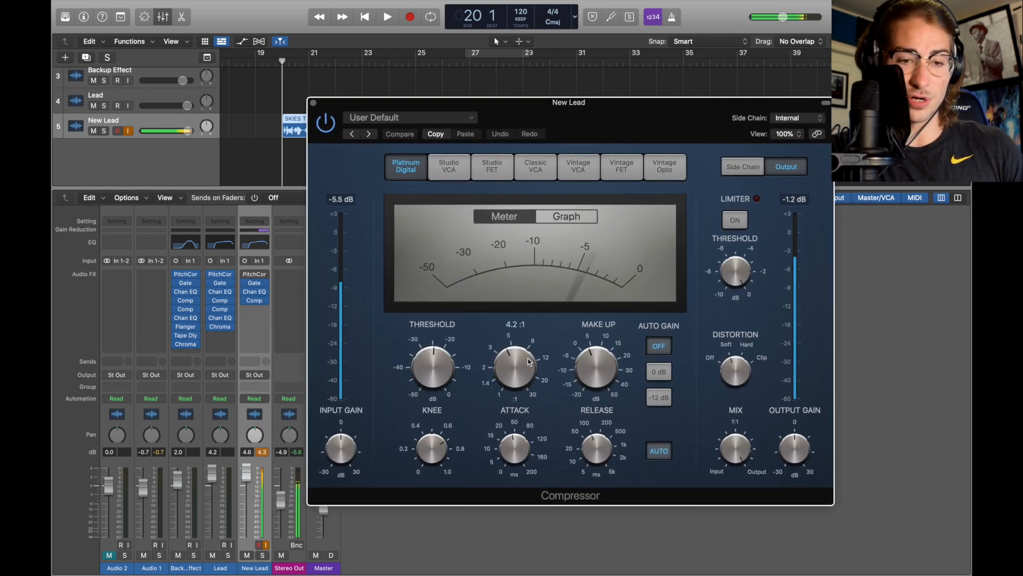
Examine the Compressor's threshold, ratio, knee, attack and release settings, then close it
mouse_move(417, 350)
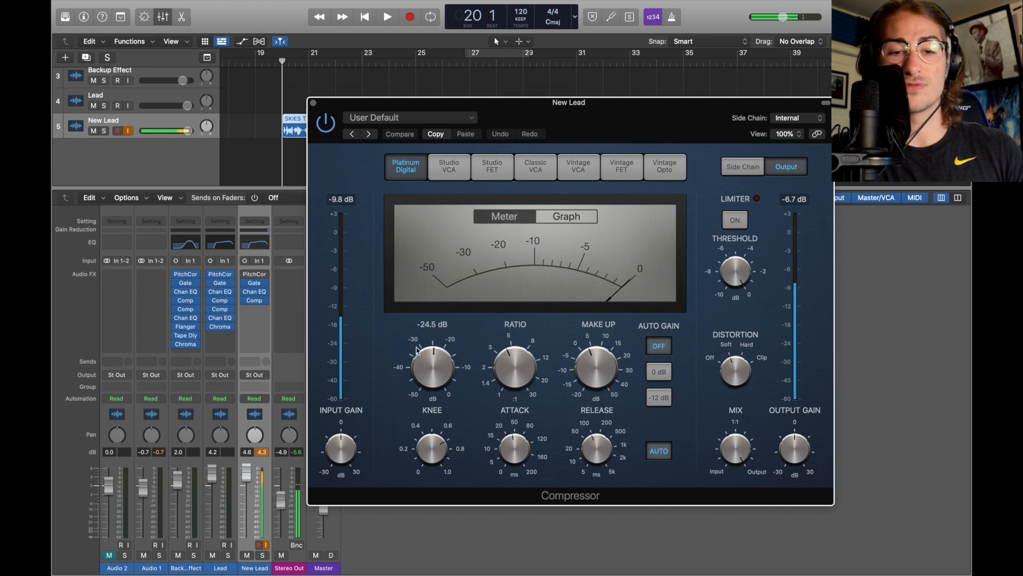
mouse_move(586, 356)
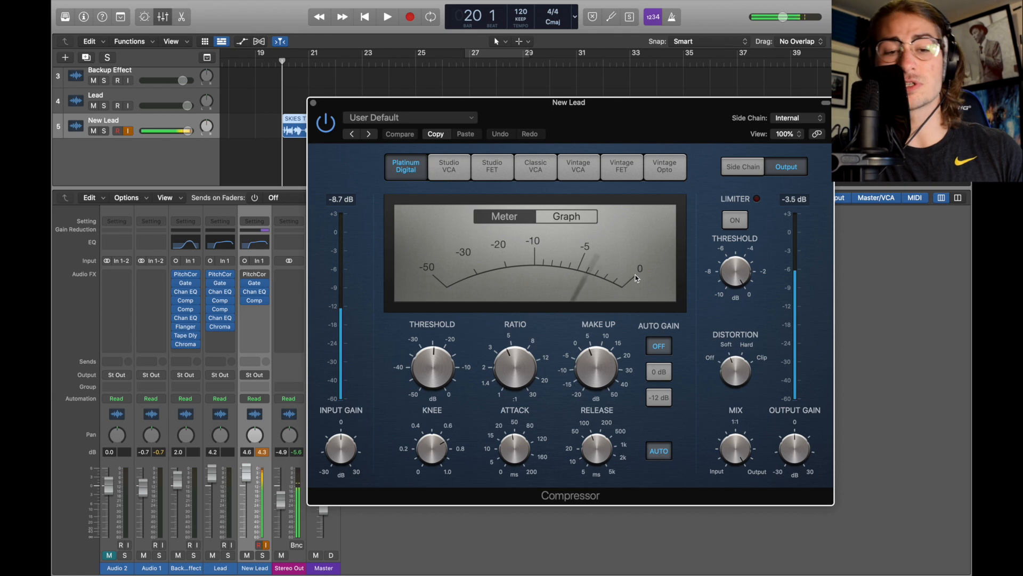
mouse_move(444, 460)
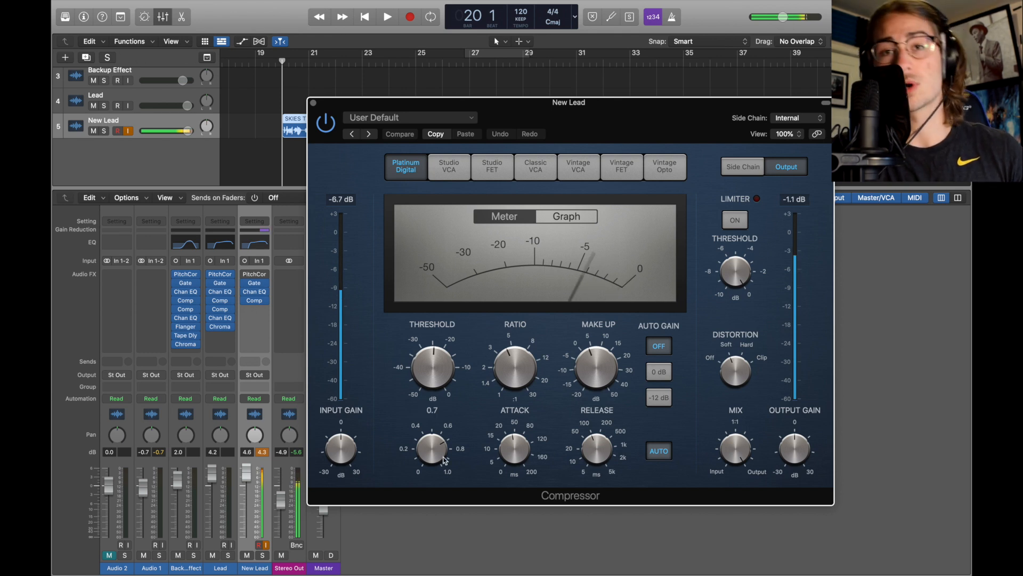
mouse_move(535, 364)
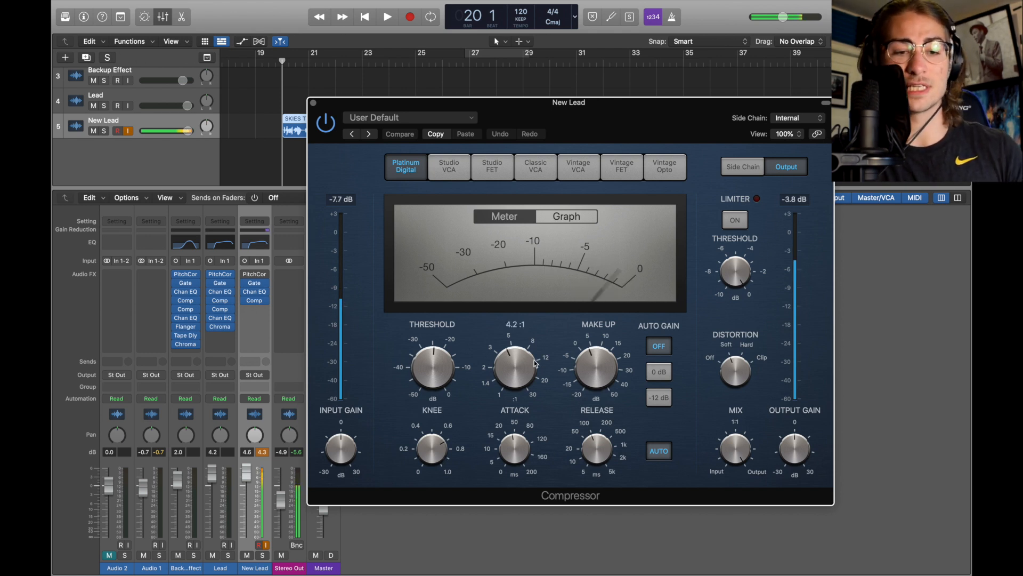
mouse_move(510, 452)
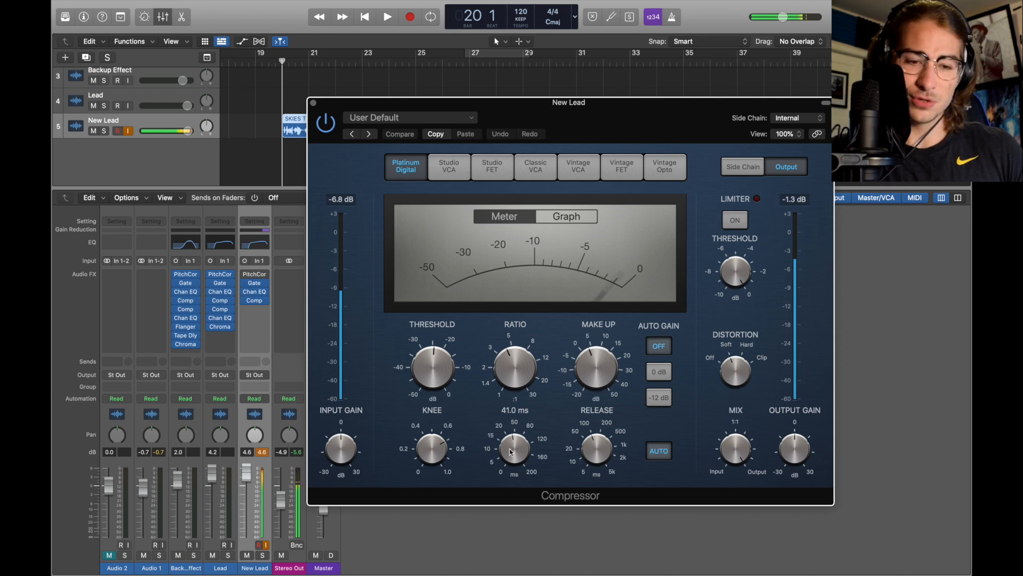
mouse_move(586, 462)
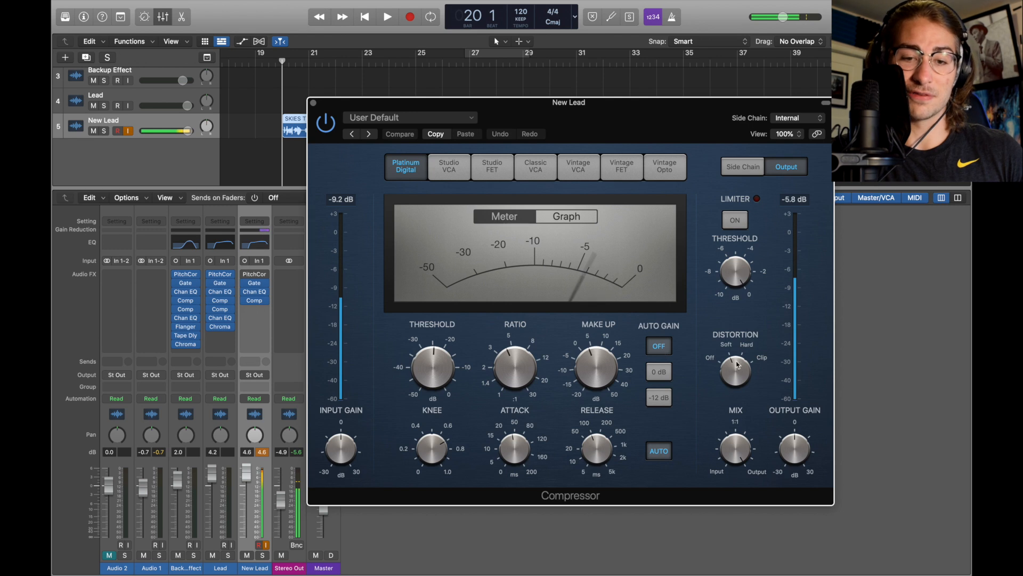
left_click(313, 103)
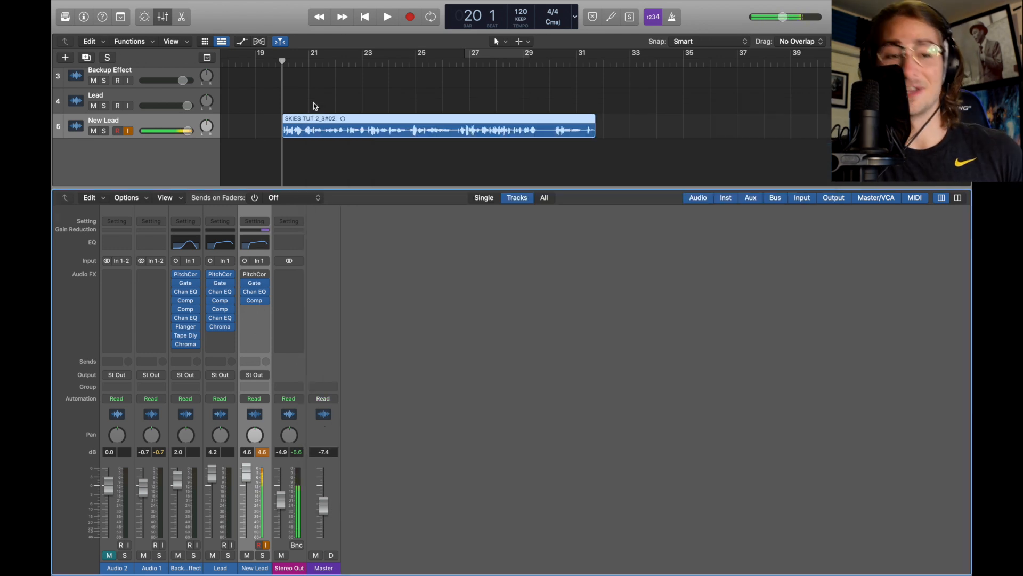
Play back the New Lead vocal with its effects chain
key("space")
left_click(244, 274)
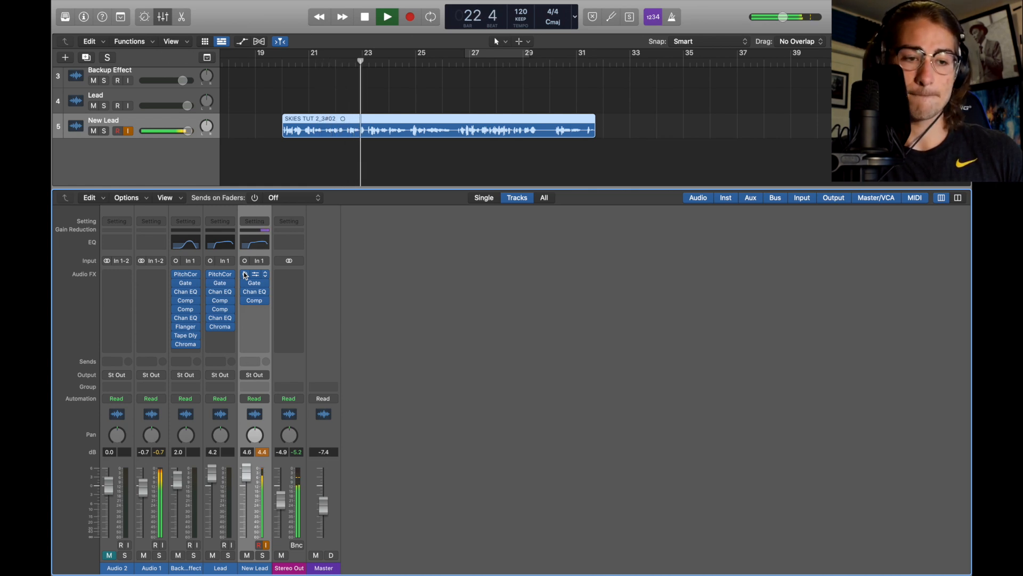
key("space")
left_click_drag(249, 313, 250, 314)
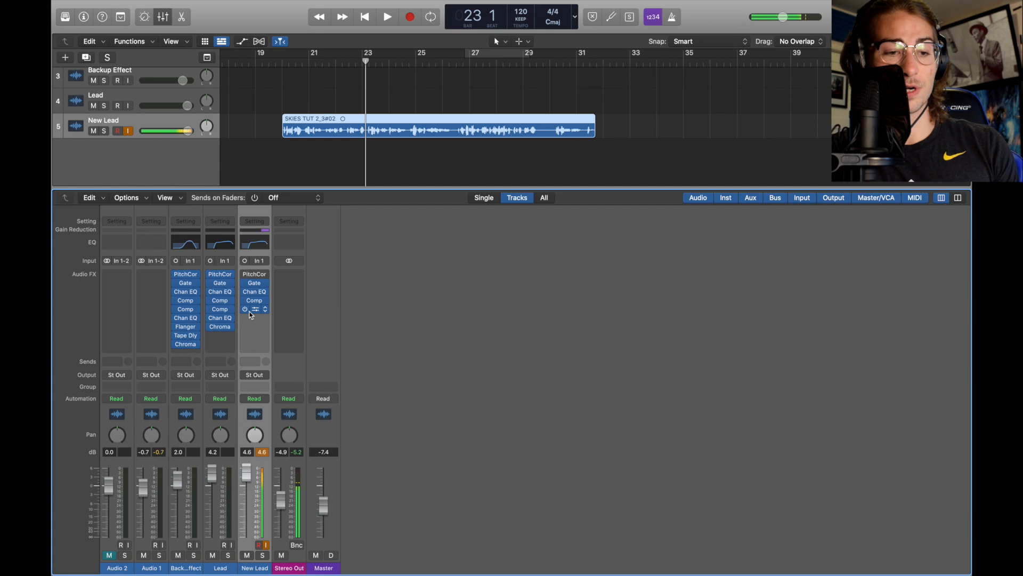
Insert a second Compressor on the New Lead channel and audition the vocal through it
left_click(255, 312)
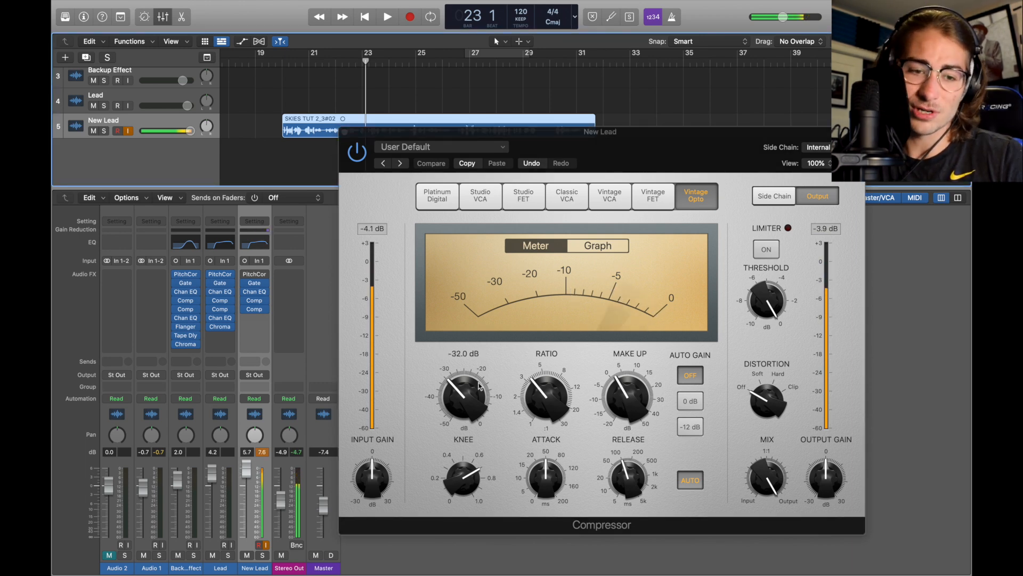
mouse_move(537, 405)
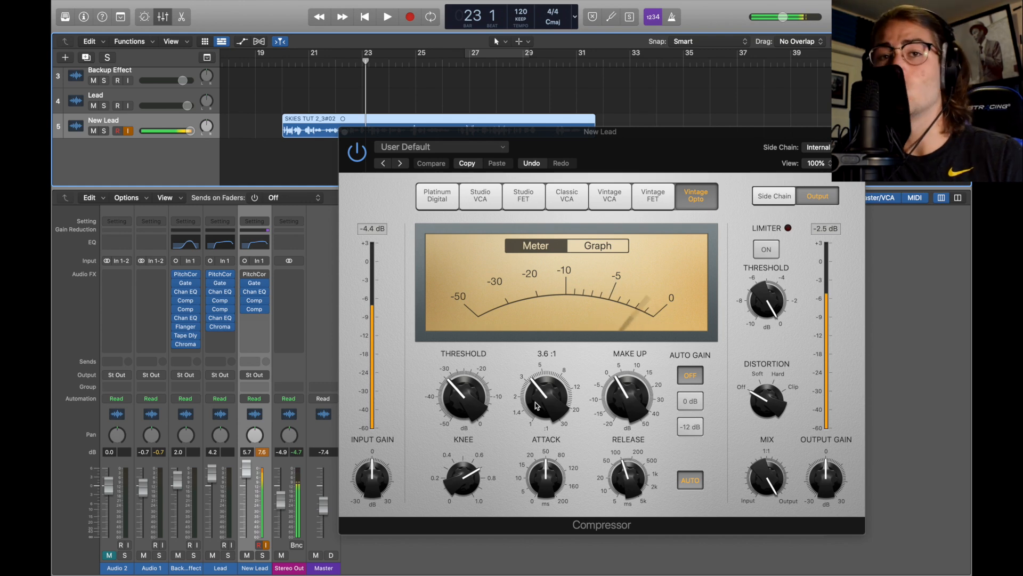
mouse_move(626, 401)
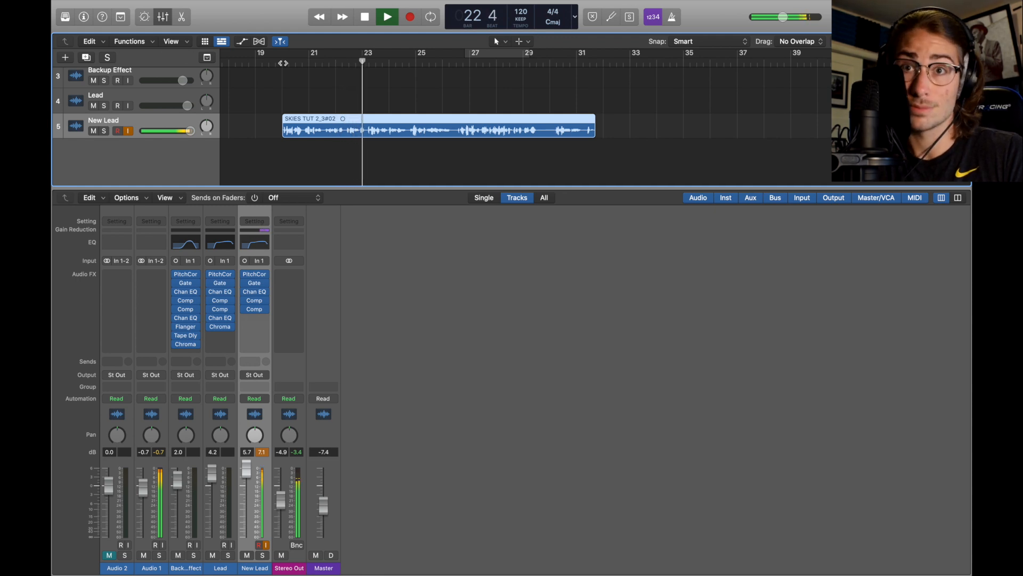
key("space")
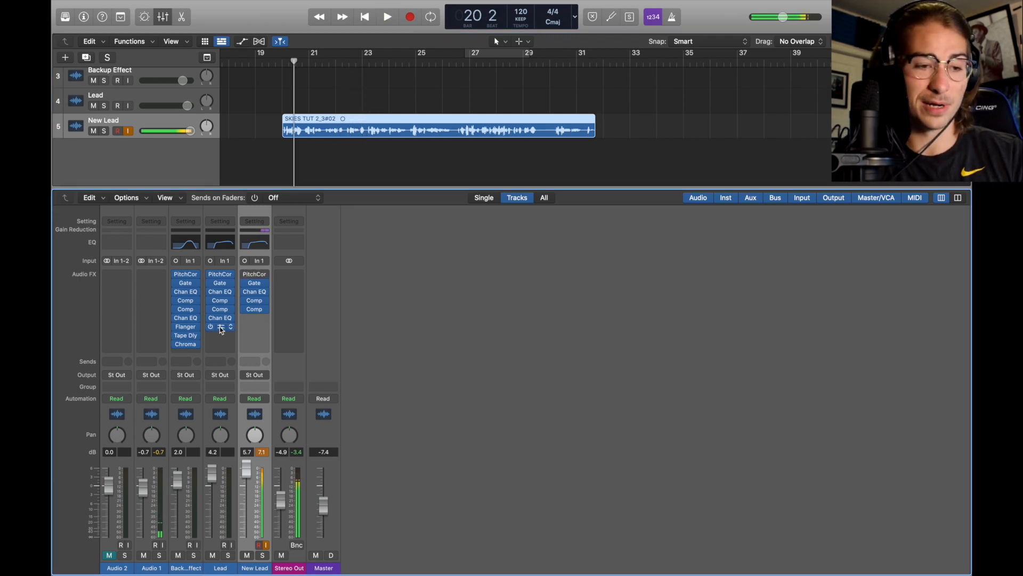
Insert a second Channel EQ after the compressors, disable its 1040 Hz band and fine-tune the 510 Hz and 3980 Hz bands
left_click(262, 319)
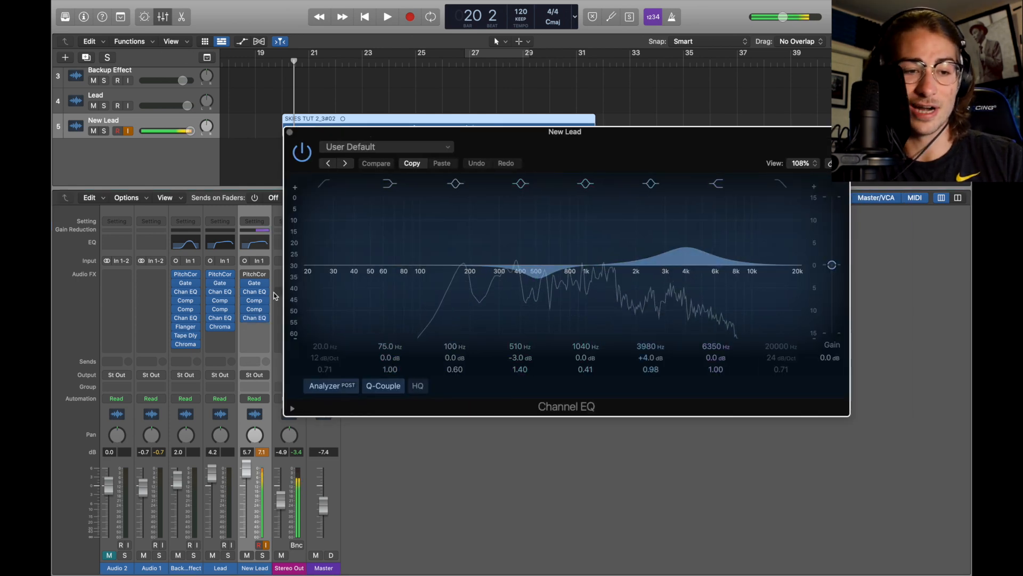
left_click(266, 318)
mouse_move(330, 449)
mouse_move(402, 460)
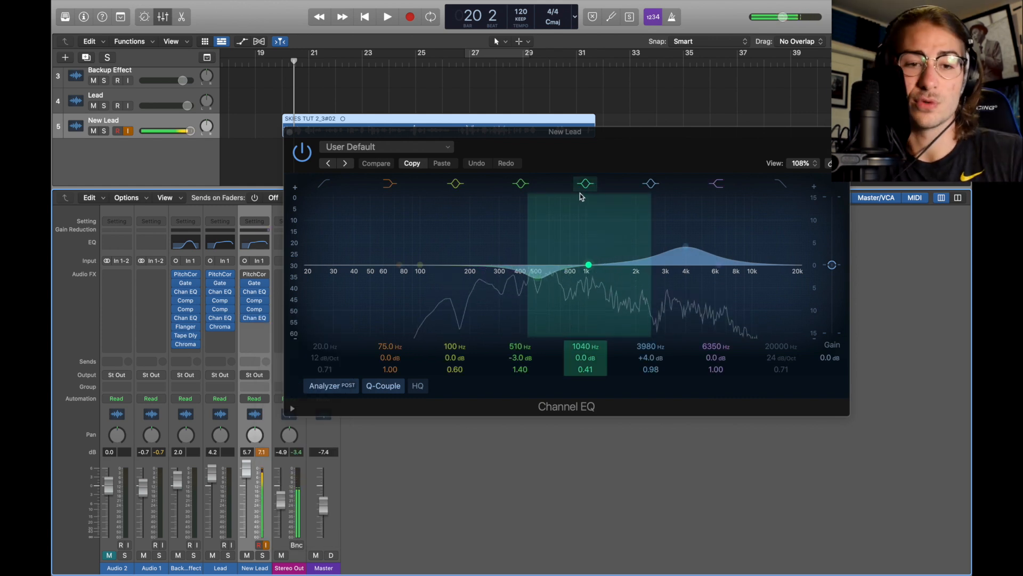
left_click(586, 183)
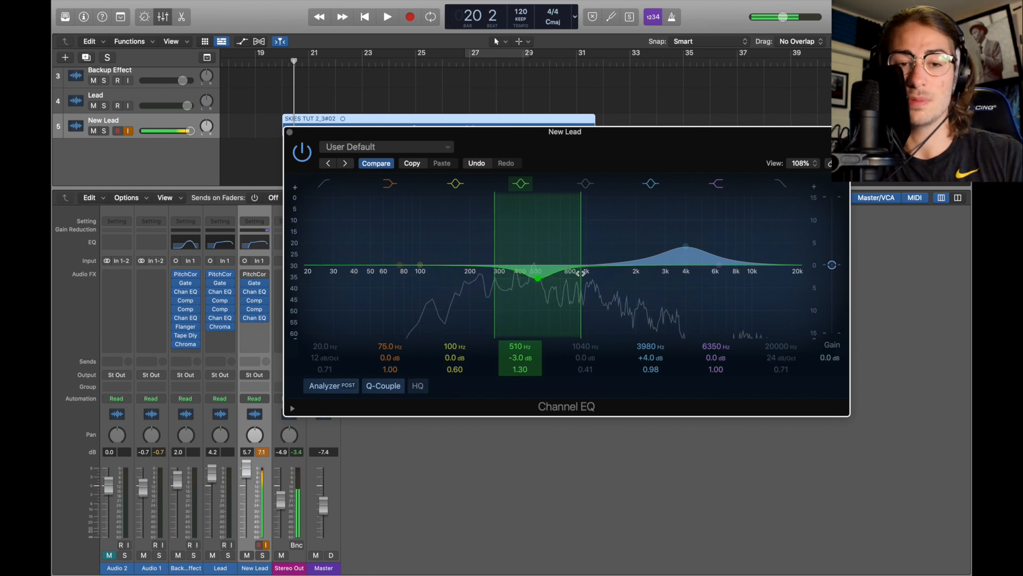
left_click_drag(581, 273, 580, 273)
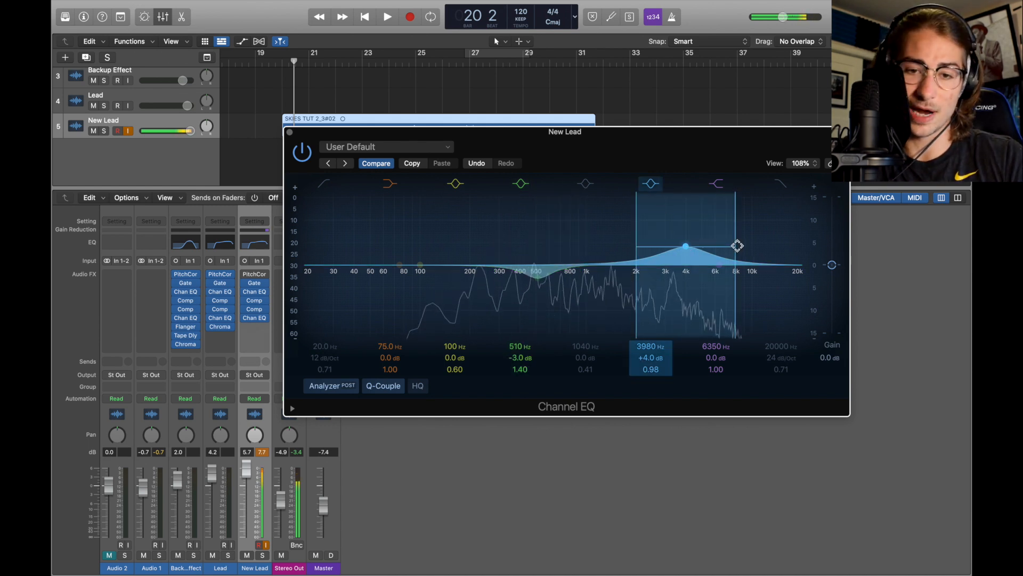
mouse_move(736, 244)
left_mouse_down()
mouse_move(726, 243)
mouse_move(736, 243)
left_mouse_up()
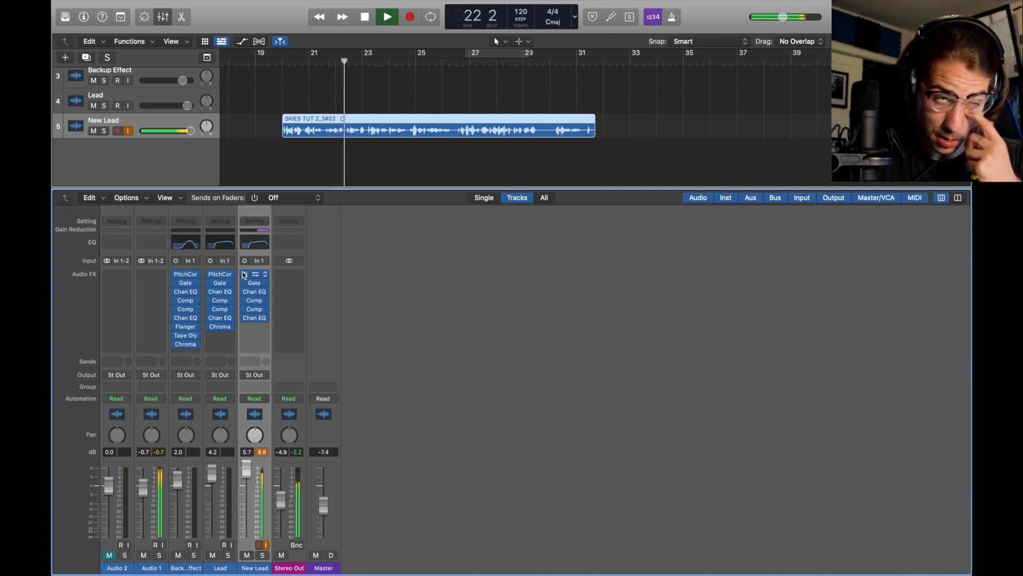
Copy the Lead channel's ChromaVerb to the end of the New Lead chain and reload it as a fresh ChromaVerb
key("space")
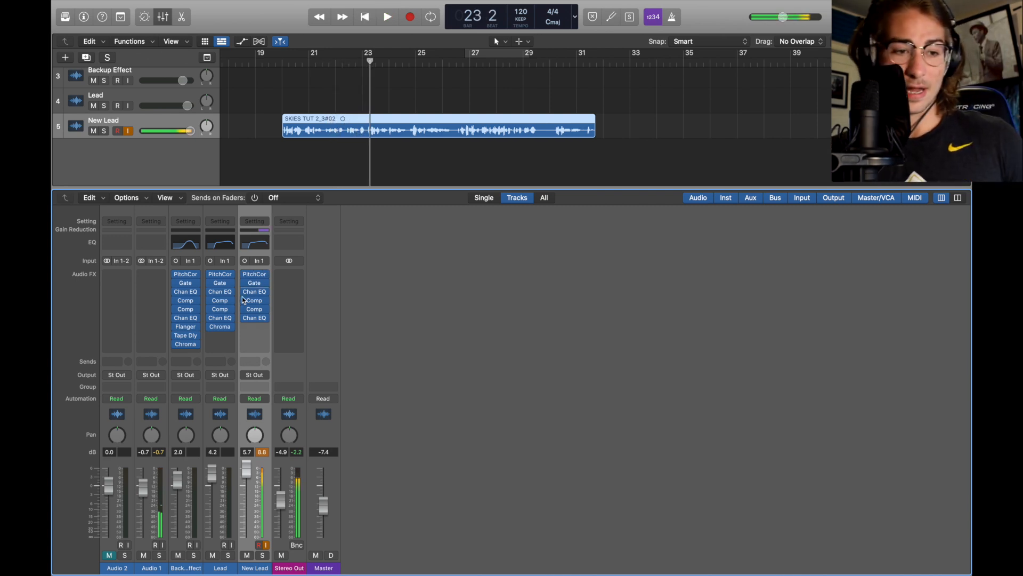
left_click_drag(223, 329, 254, 326)
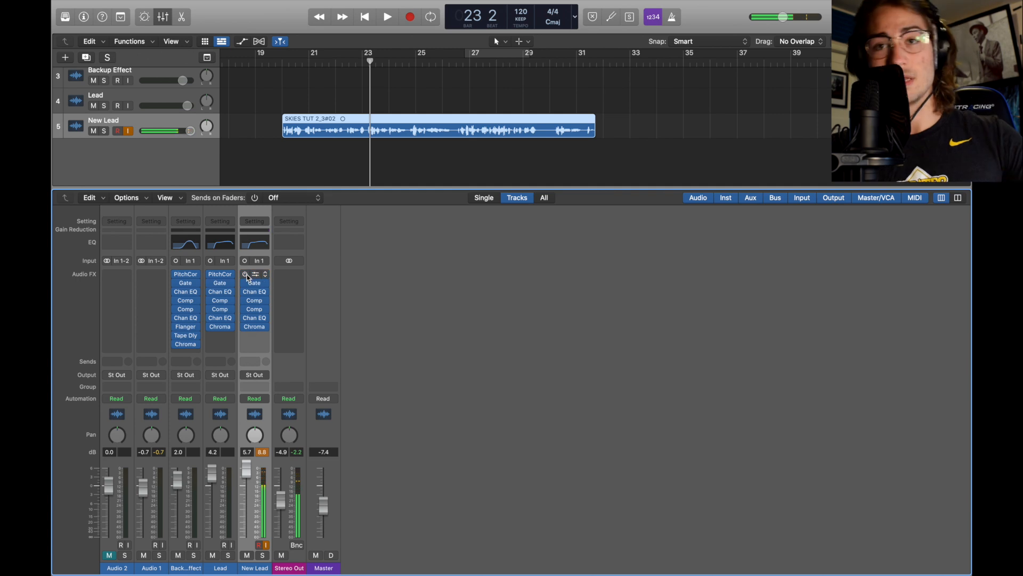
left_click(265, 326)
mouse_move(320, 515)
mouse_move(395, 514)
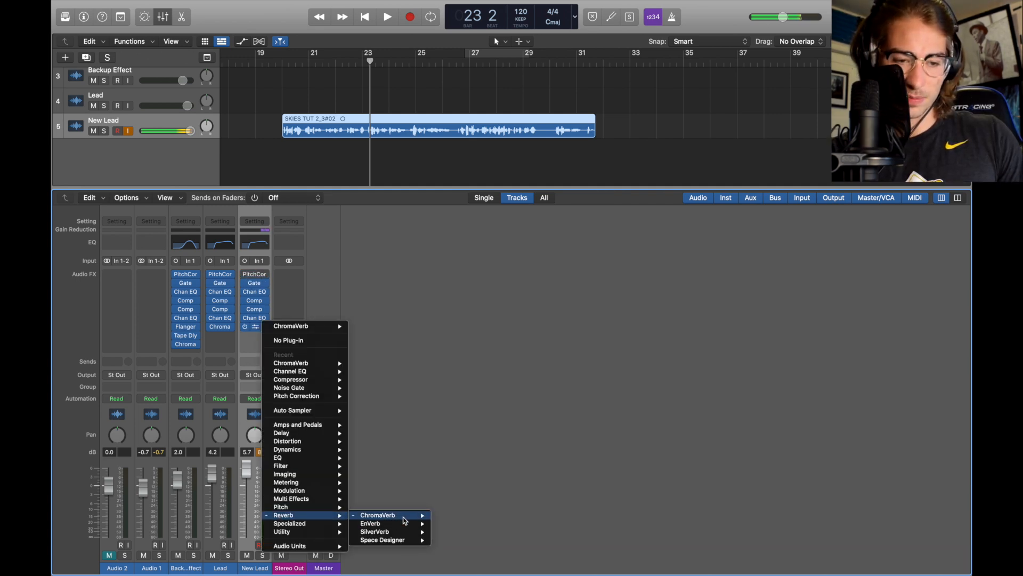
left_click(444, 516)
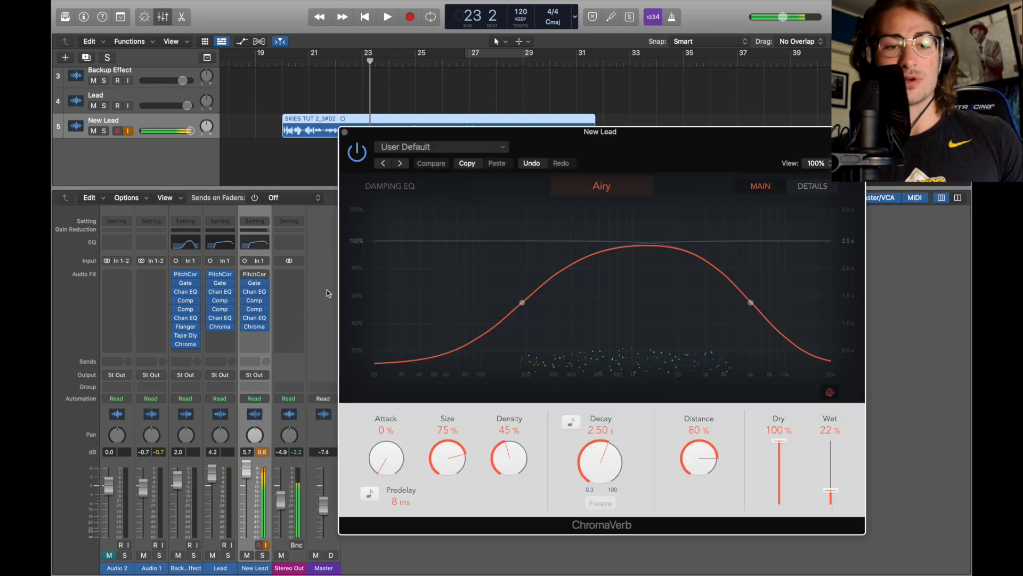
Examine the ChromaVerb's Airy room, damping EQ curve and wet level, then close it
left_click_drag(708, 132, 651, 100)
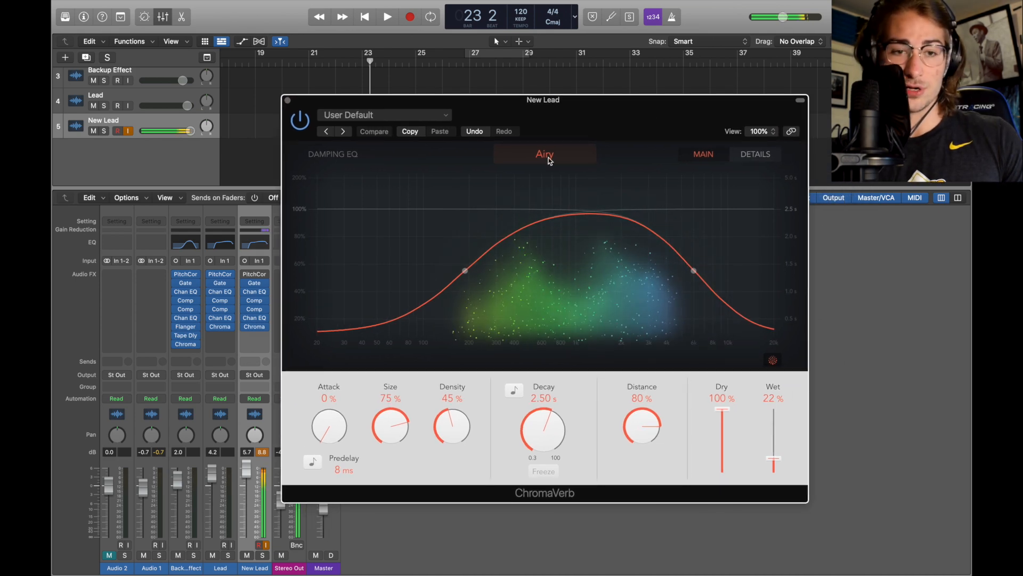
left_click(549, 159)
left_click(654, 156)
mouse_move(466, 277)
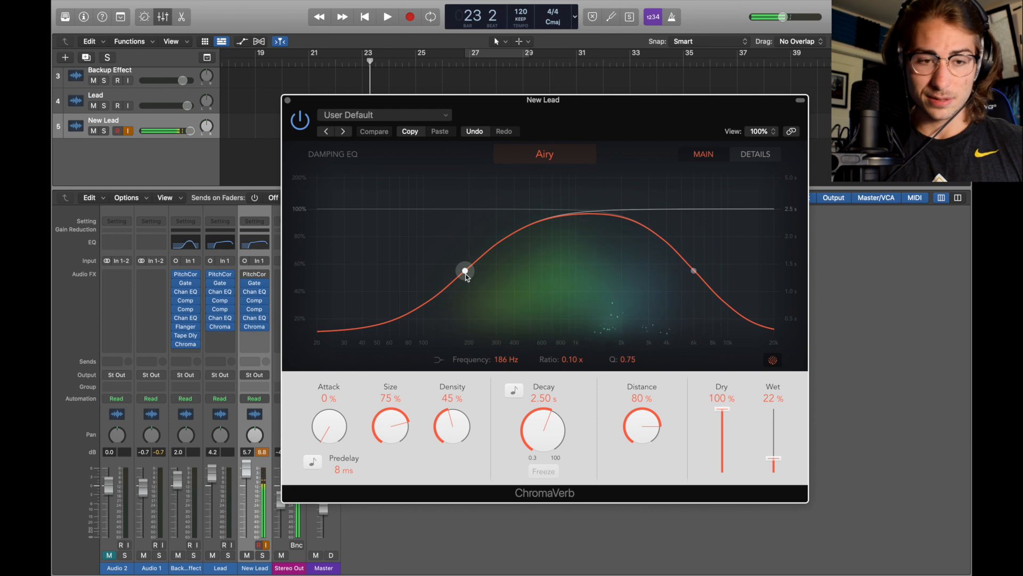
mouse_move(700, 272)
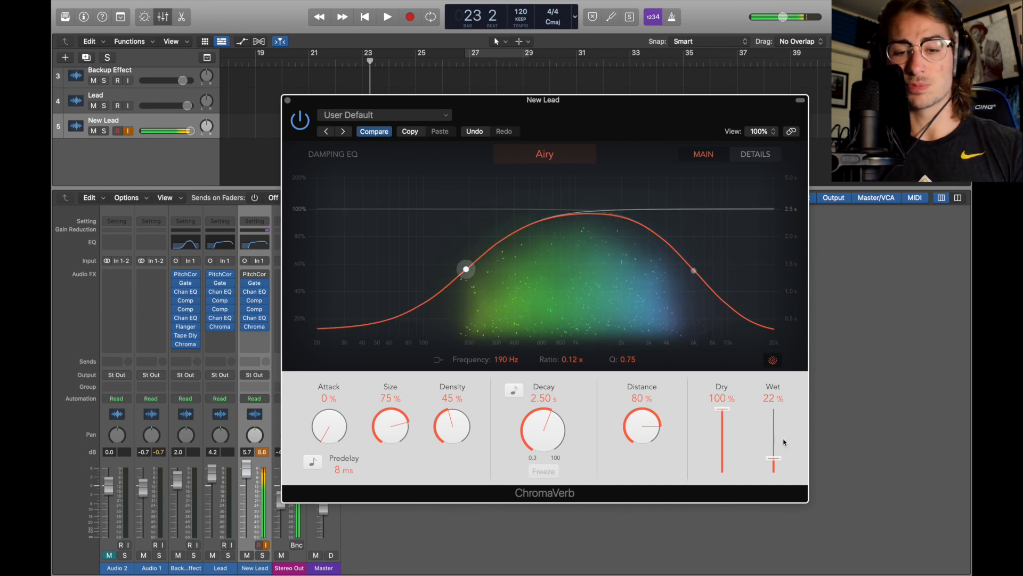
mouse_move(773, 458)
left_mouse_down()
mouse_move(769, 377)
mouse_move(774, 458)
left_mouse_up()
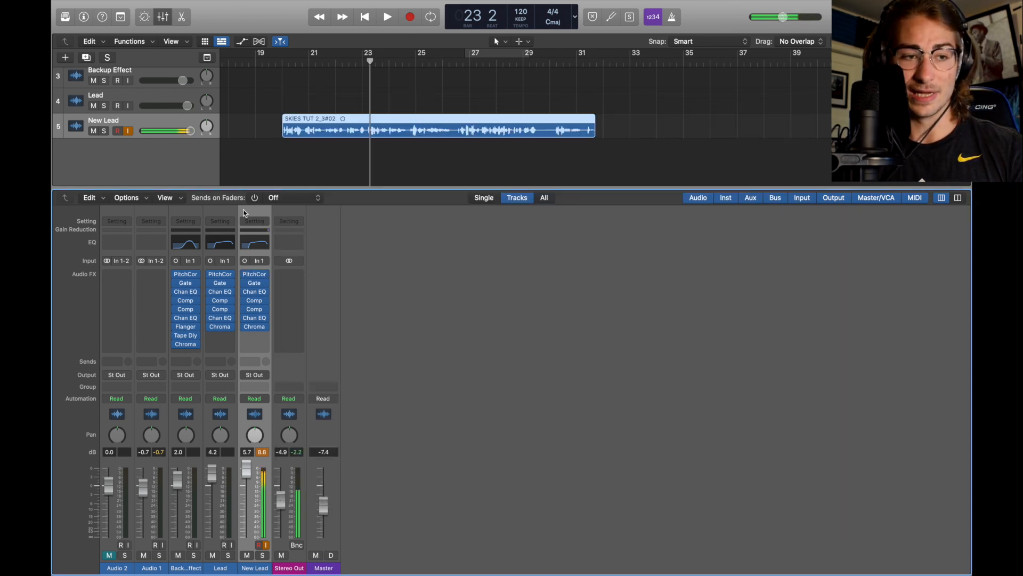
Lower the New Lead track's volume and play back the vocal with its reverb
left_click_drag(163, 126, 188, 134)
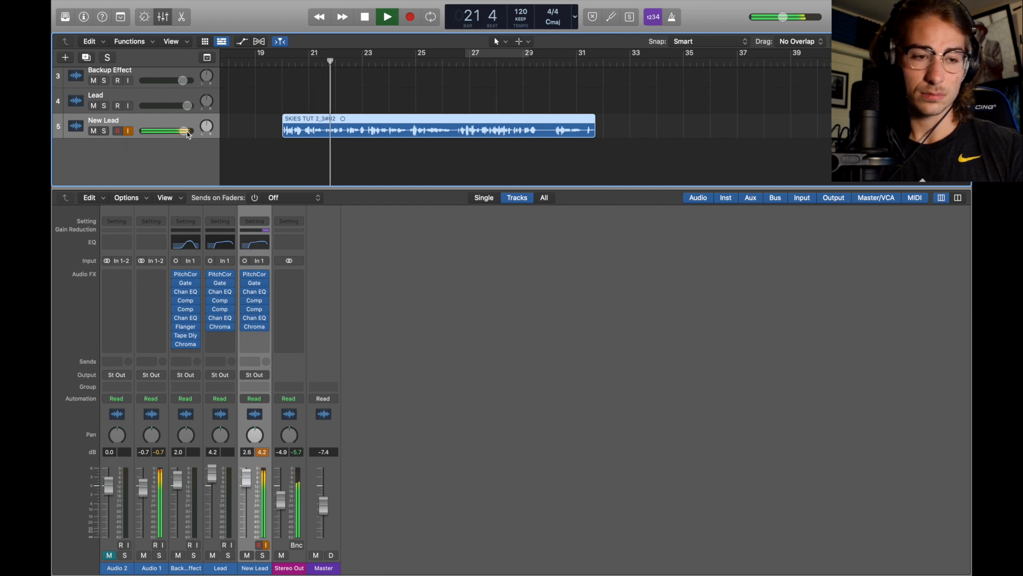
scroll(243, 119, "down", 1)
scroll(243, 119, "down", 5)
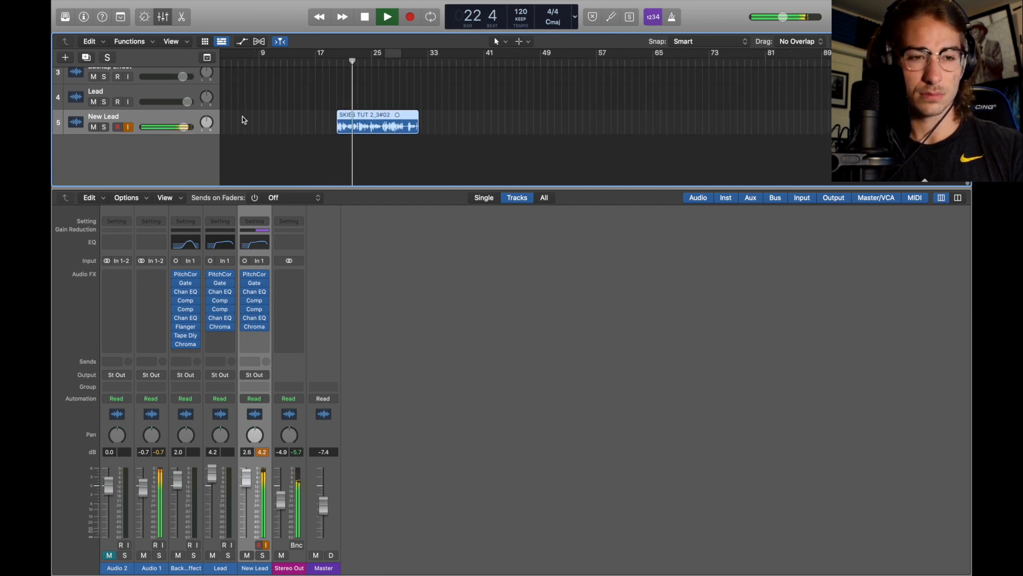
key("space")
mouse_move(244, 277)
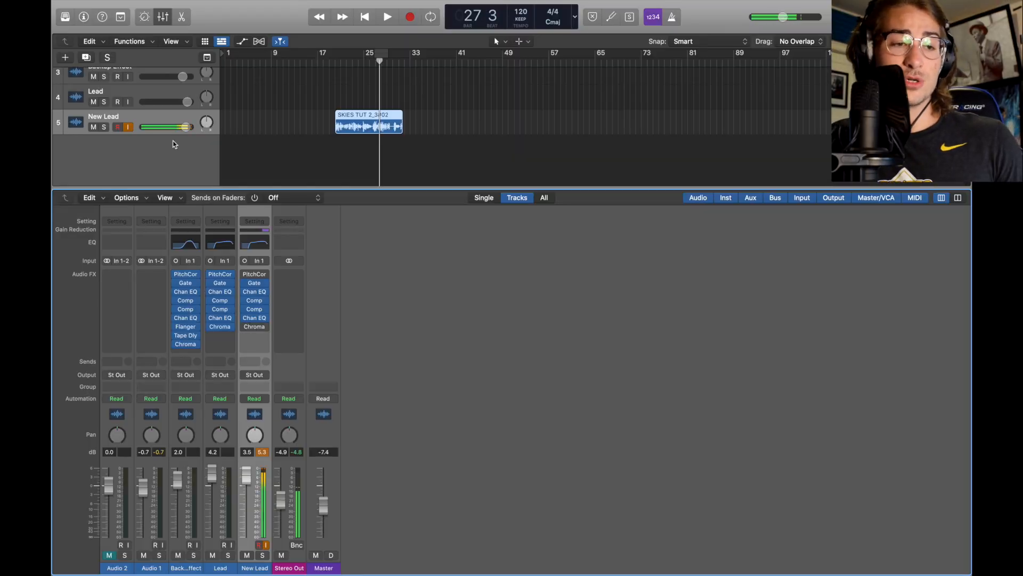
Duplicate the New Lead track and close the plug-in window that opens
left_click(164, 124)
key("super+d")
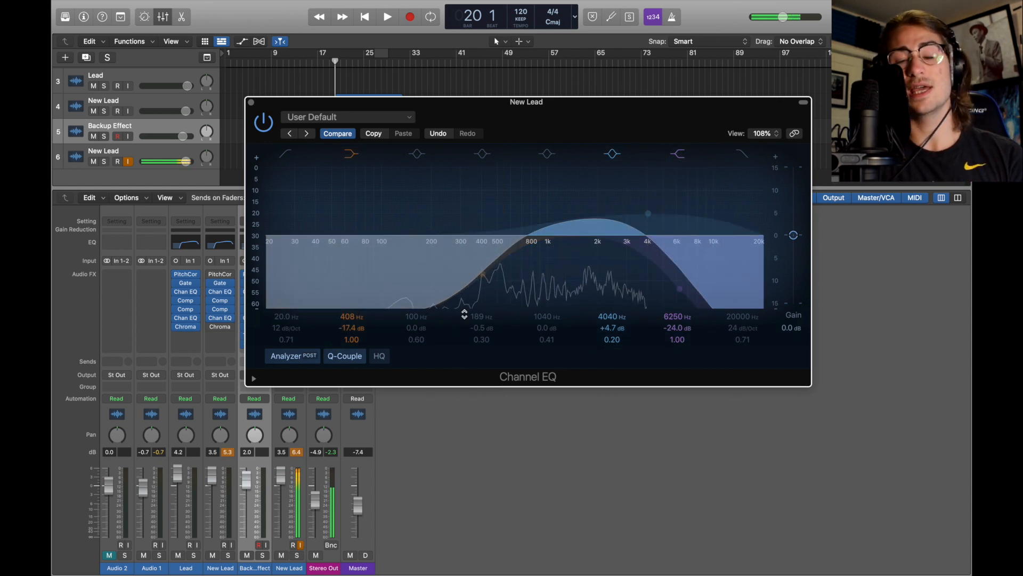
left_click(251, 102)
Open the duplicated channel's second Channel EQ to check its bands, then close it
left_click(281, 302)
mouse_move(285, 318)
left_mouse_down()
mouse_move(307, 315)
mouse_move(282, 320)
left_mouse_up()
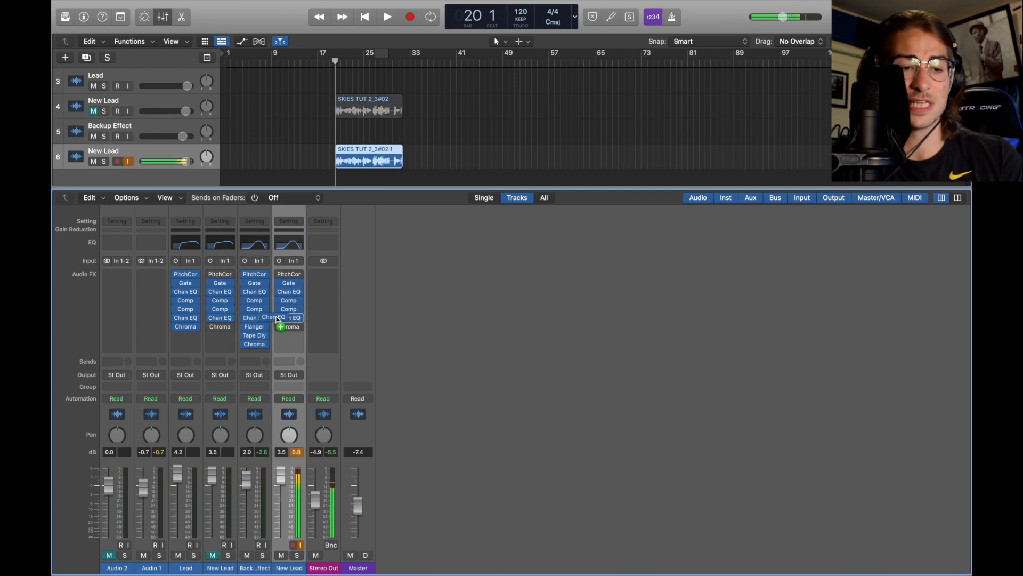
left_click(288, 318)
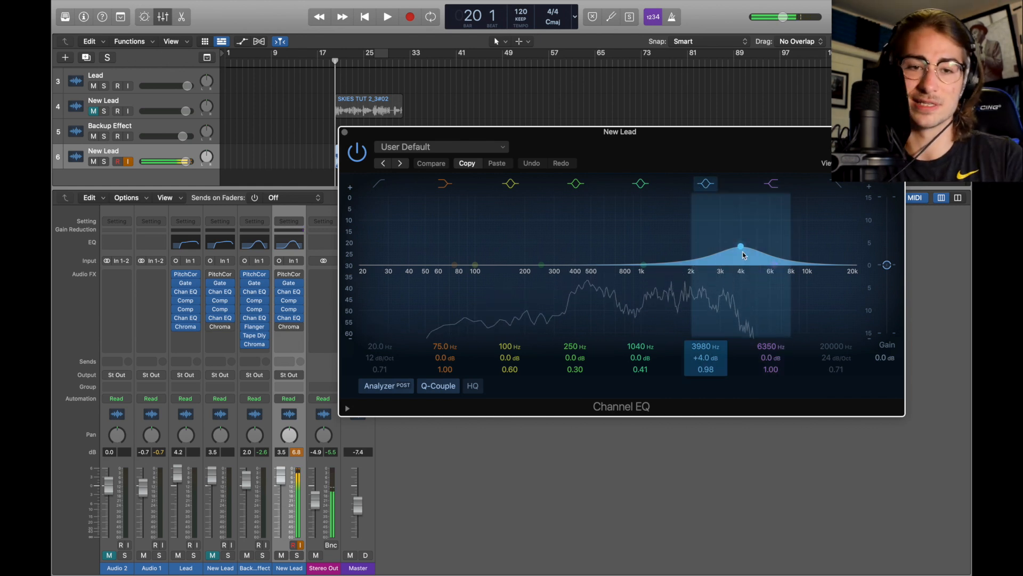
left_click(345, 132)
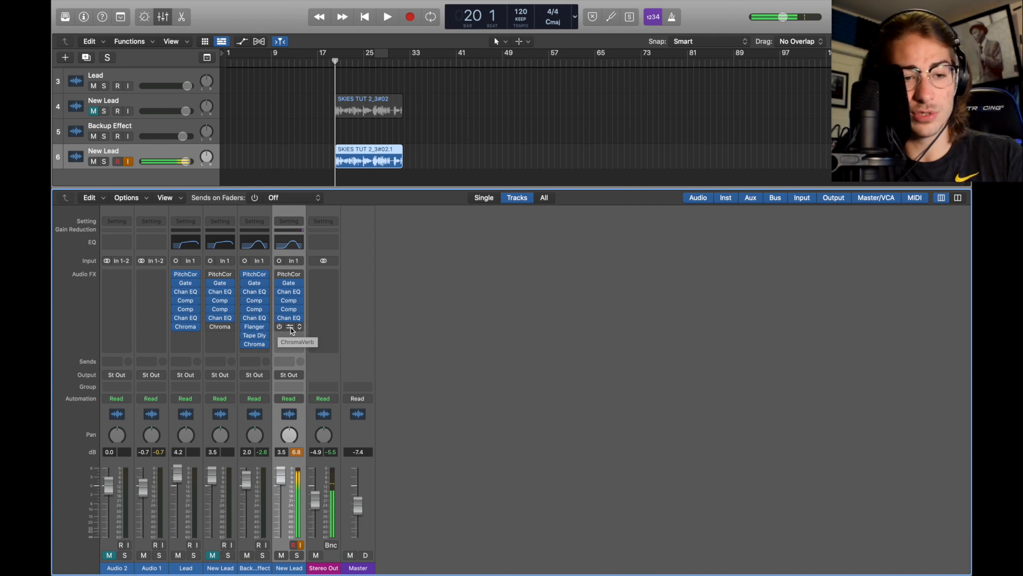
Move the ChromaVerb down one slot and insert a Flanger above it on the duplicated New Lead channel
left_click_drag(292, 329, 291, 347)
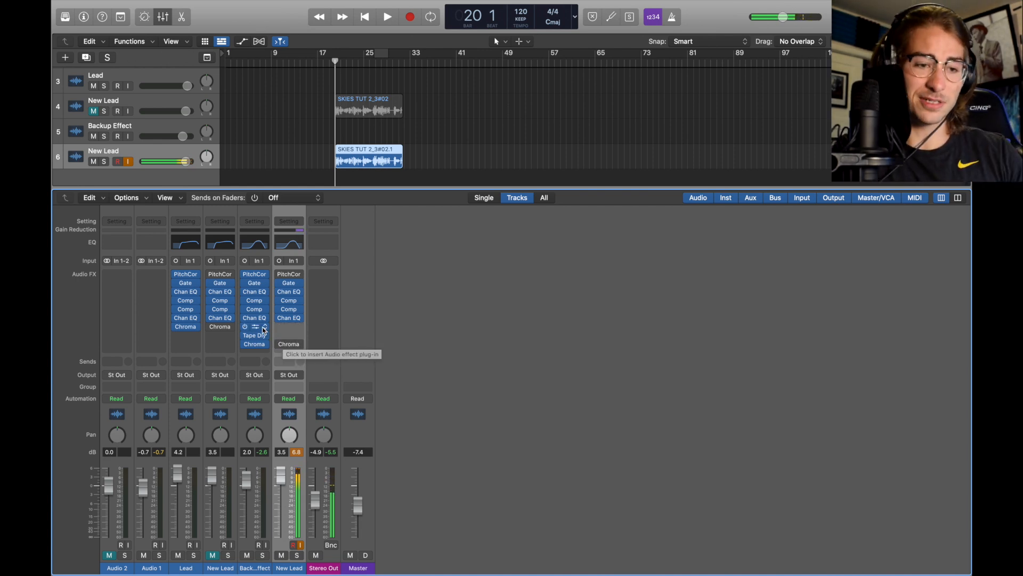
left_click_drag(258, 328, 285, 329)
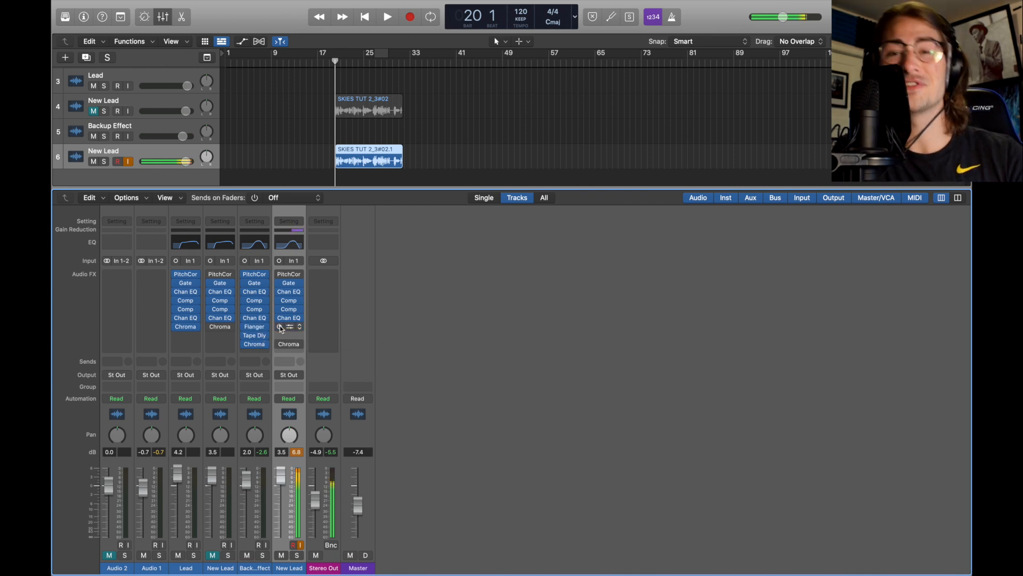
left_click(291, 327)
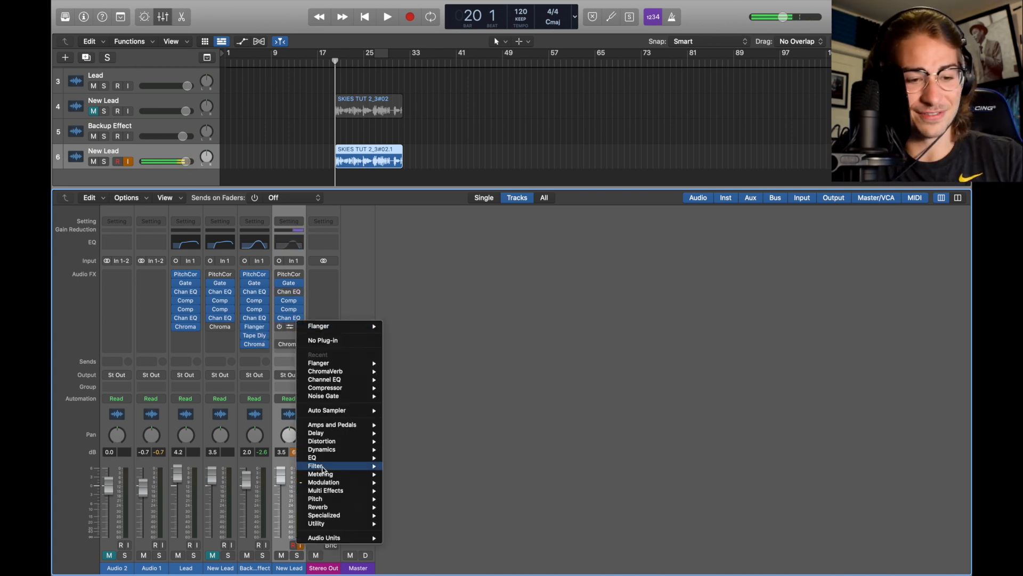
mouse_move(347, 481)
left_click(487, 331)
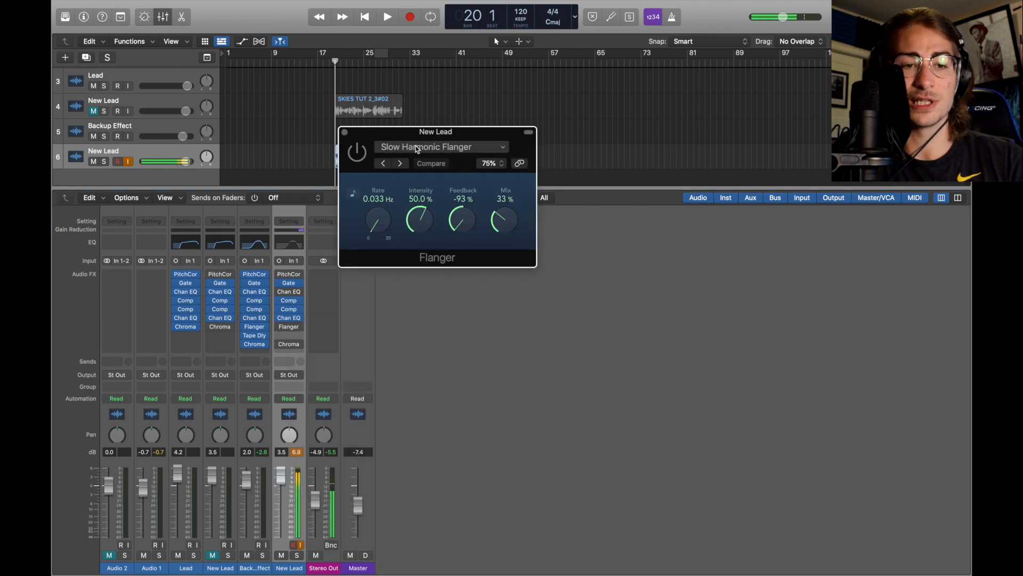
left_click(446, 149)
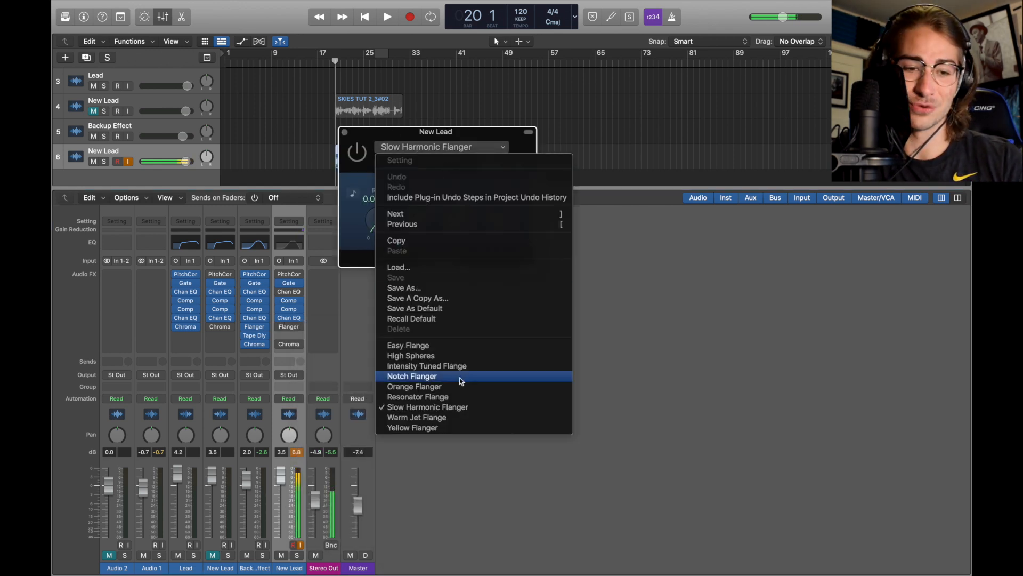
left_click(703, 393)
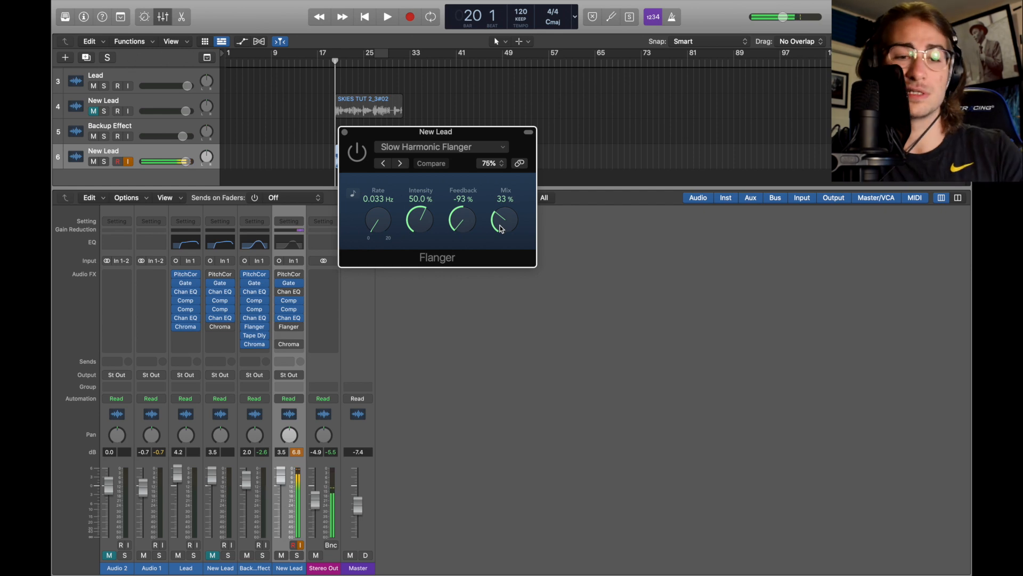
left_click(345, 132)
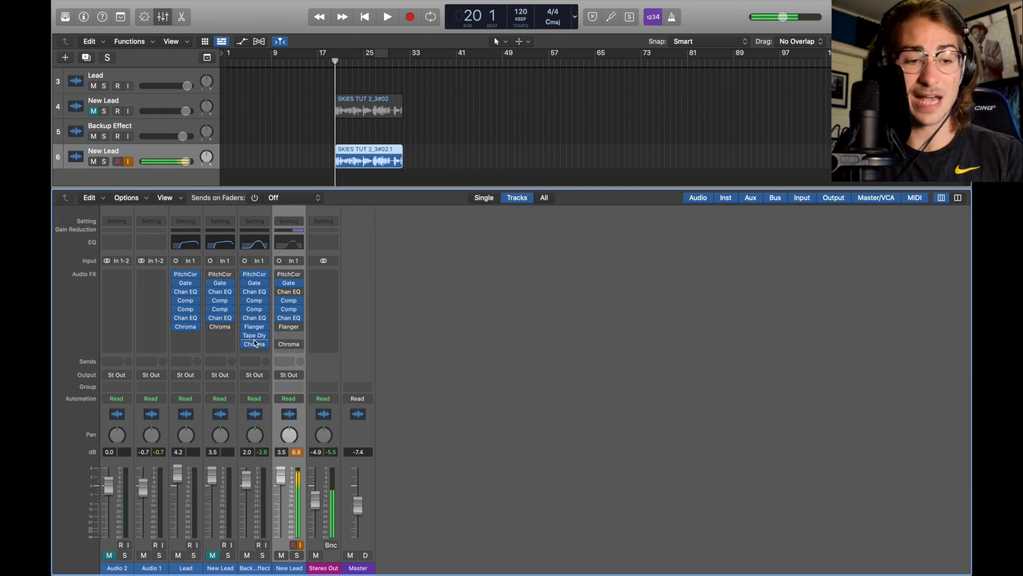
Add a Tape Delay below the Flanger on the duplicated New Lead channel
left_click(287, 336)
mouse_move(341, 440)
mouse_move(411, 475)
left_click(479, 475)
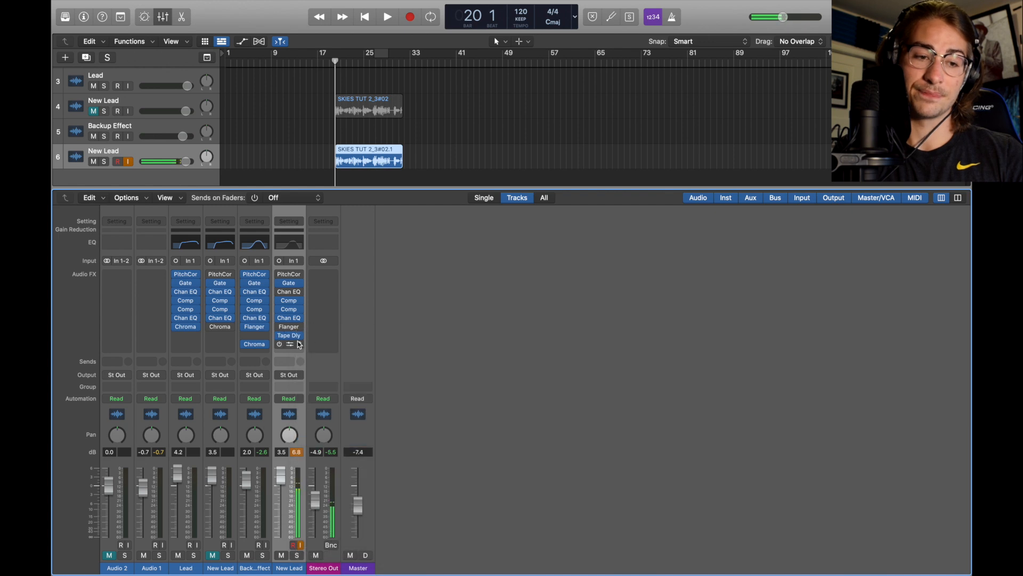
Open the Tape Delay, set its dry level to 100%, and close it
left_click(280, 285)
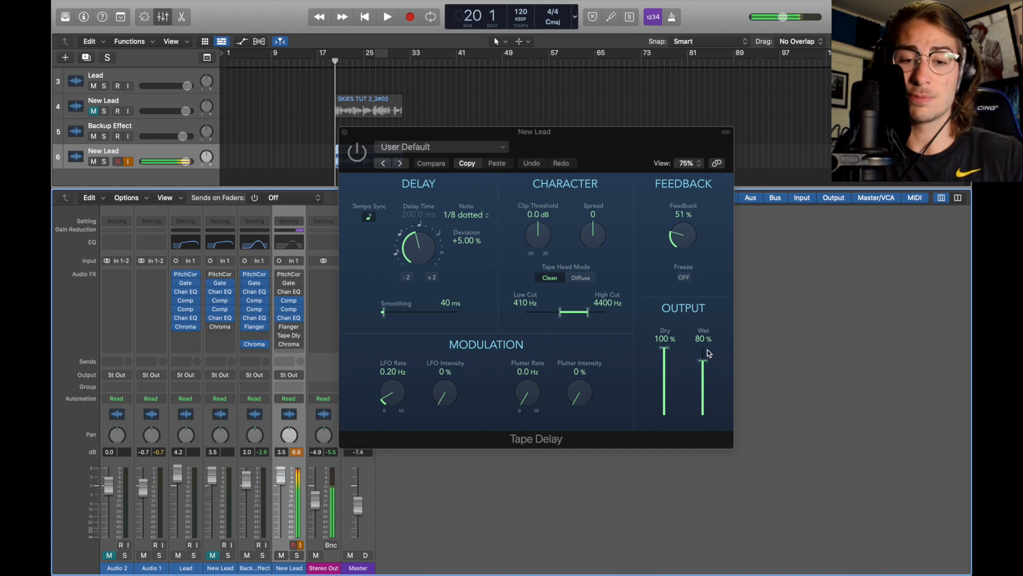
left_click(663, 347)
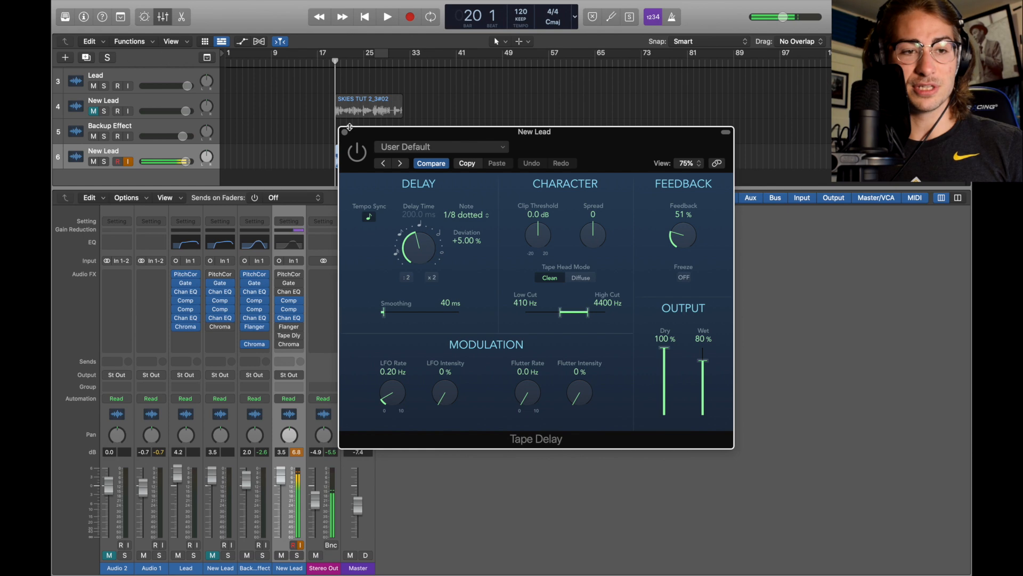
left_click(344, 133)
Copy the Backup Effect's ChromaVerb to the end of the duplicated New Lead chain
left_click_drag(256, 345, 287, 346)
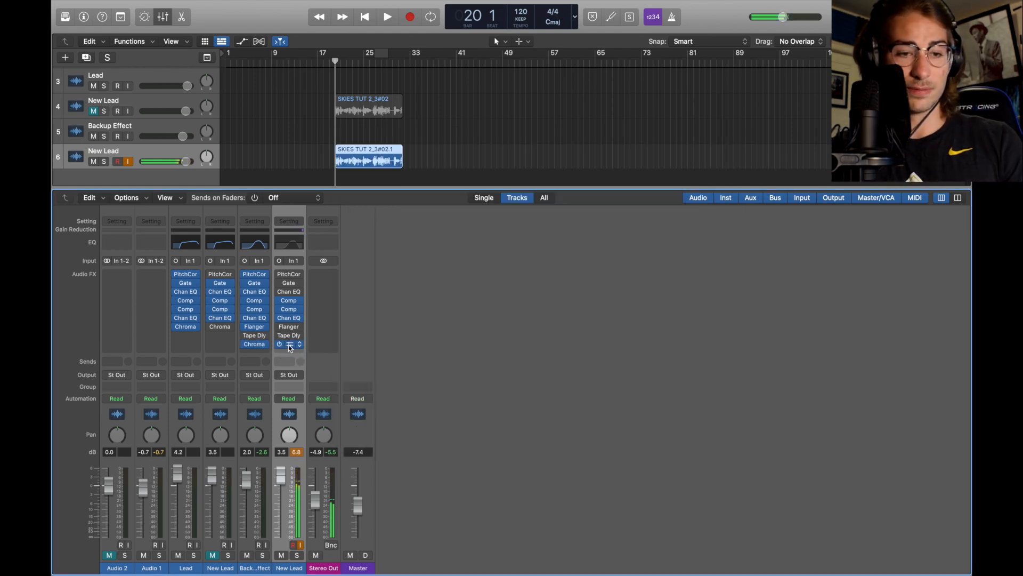
Open the ChromaVerb on the duplicated New Lead channel to check its settings, and close it
left_click(290, 345)
mouse_move(491, 296)
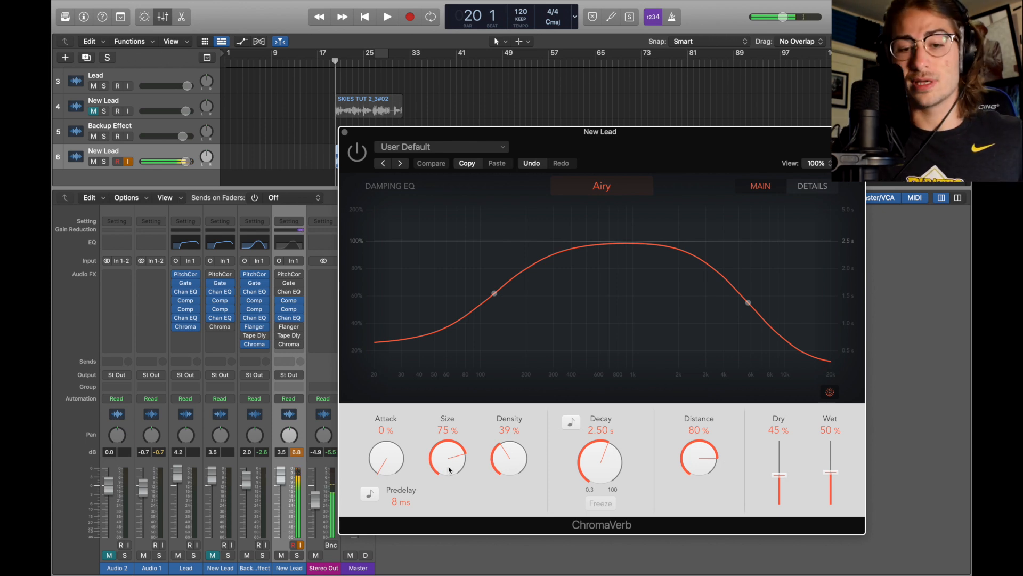
left_click(345, 132)
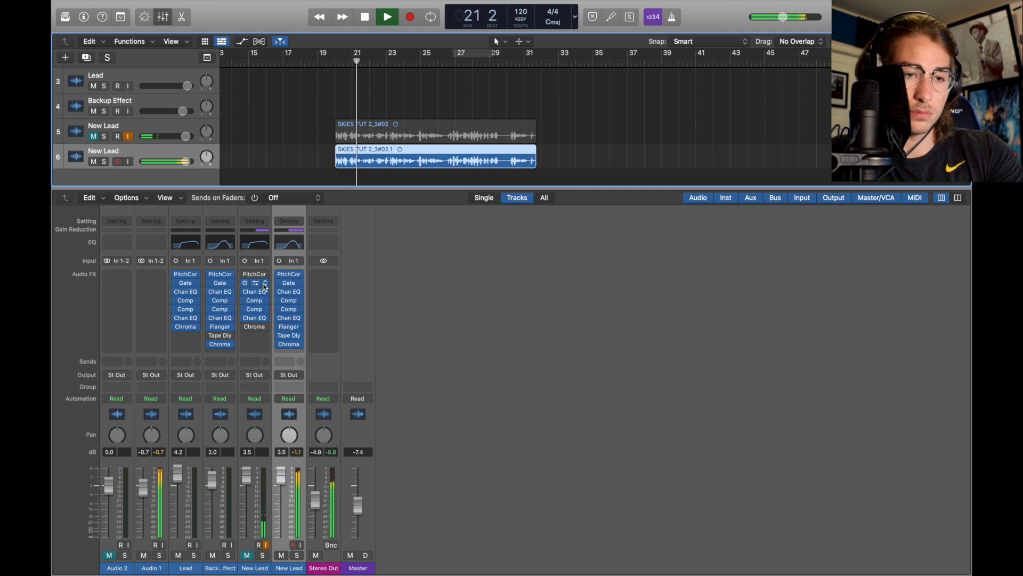
Delete the audio region from the lower New Lead track
left_click(263, 285)
left_click(263, 284)
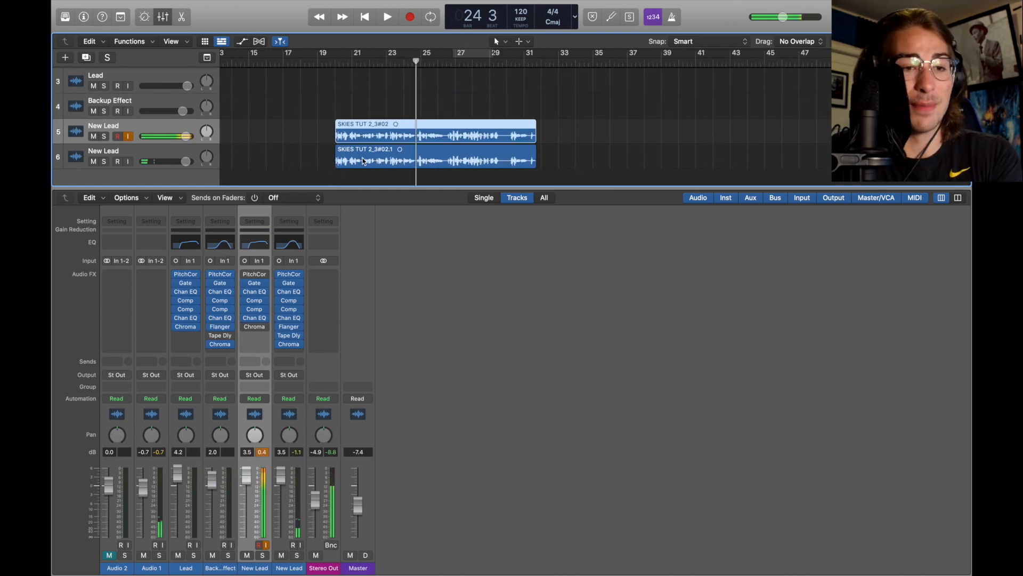
left_click(363, 161)
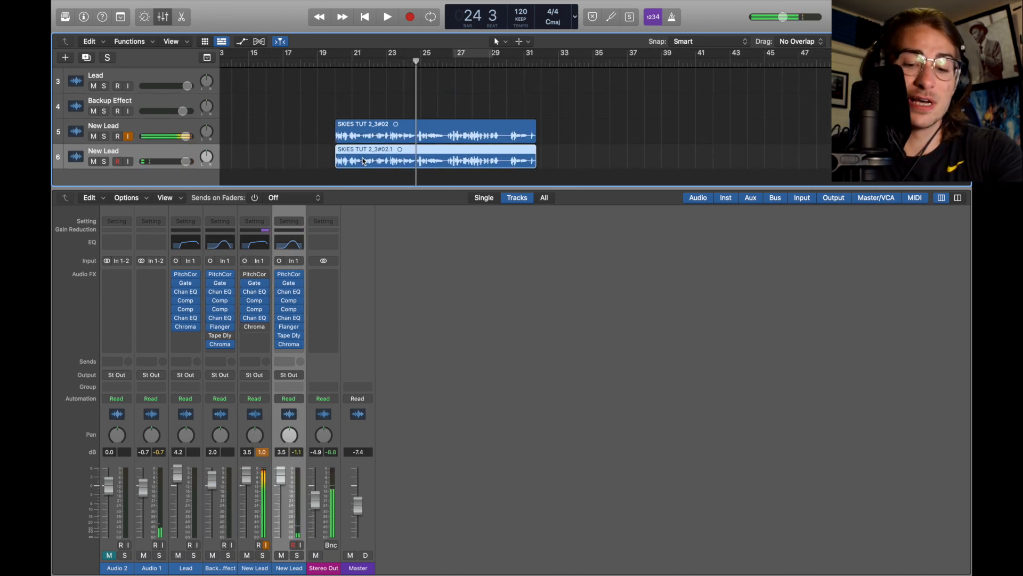
key("Delete")
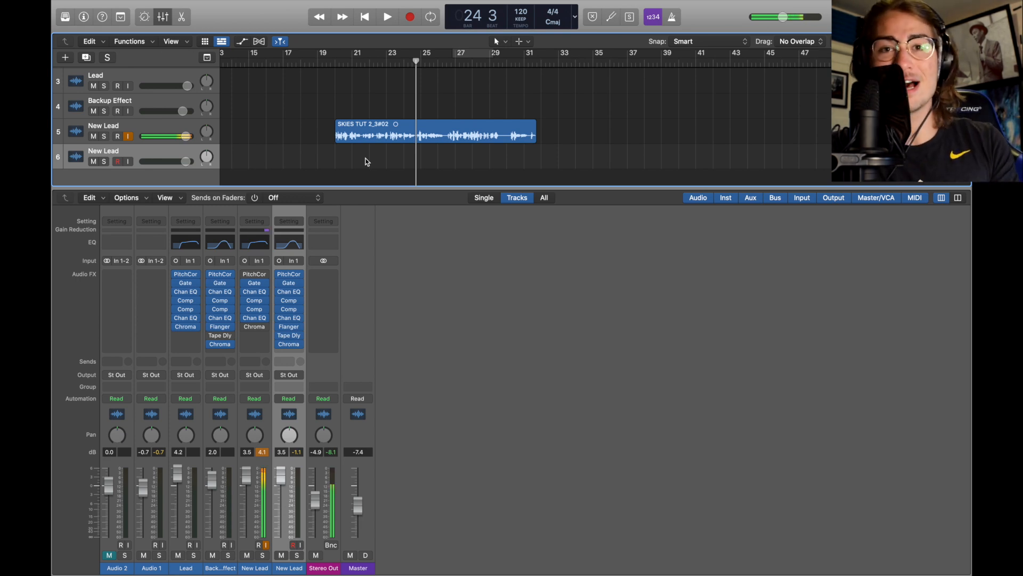
Split a short phrase out of the upper New Lead region near bar 20 and move it onto the lower New Lead track
left_click(353, 130)
key("z")
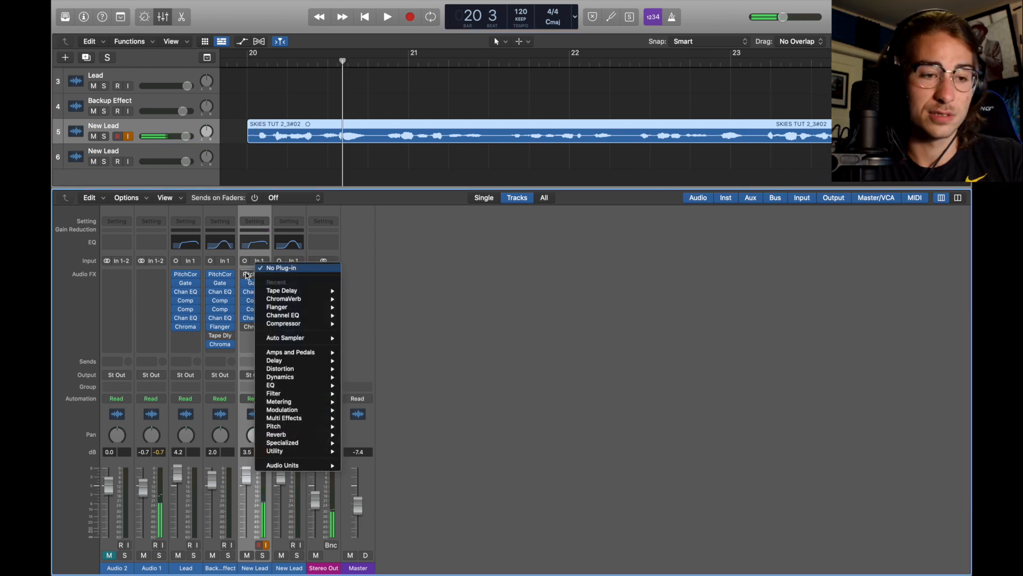
left_click(246, 275)
left_click(315, 65)
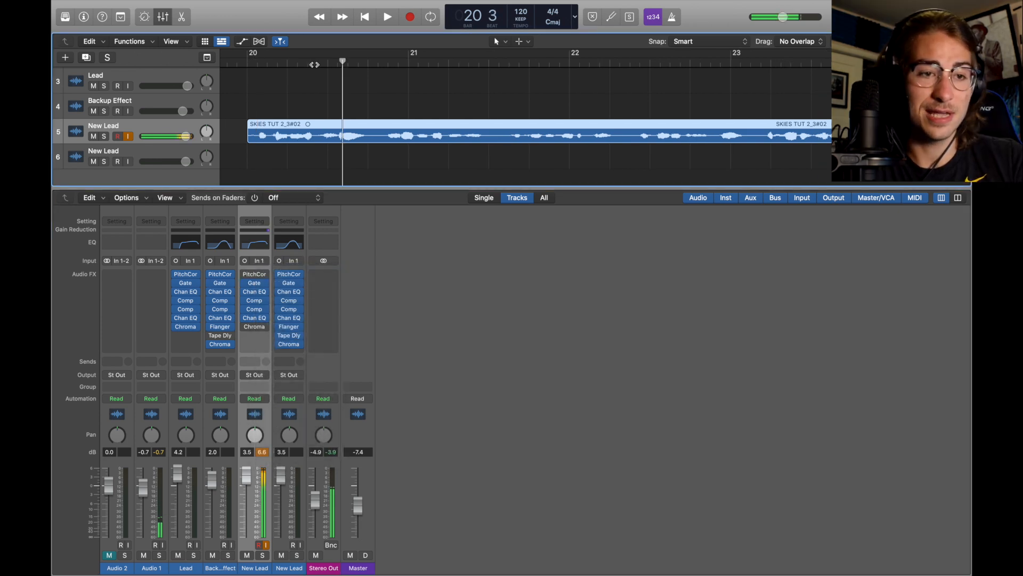
key("space")
key("space")
left_click(327, 65)
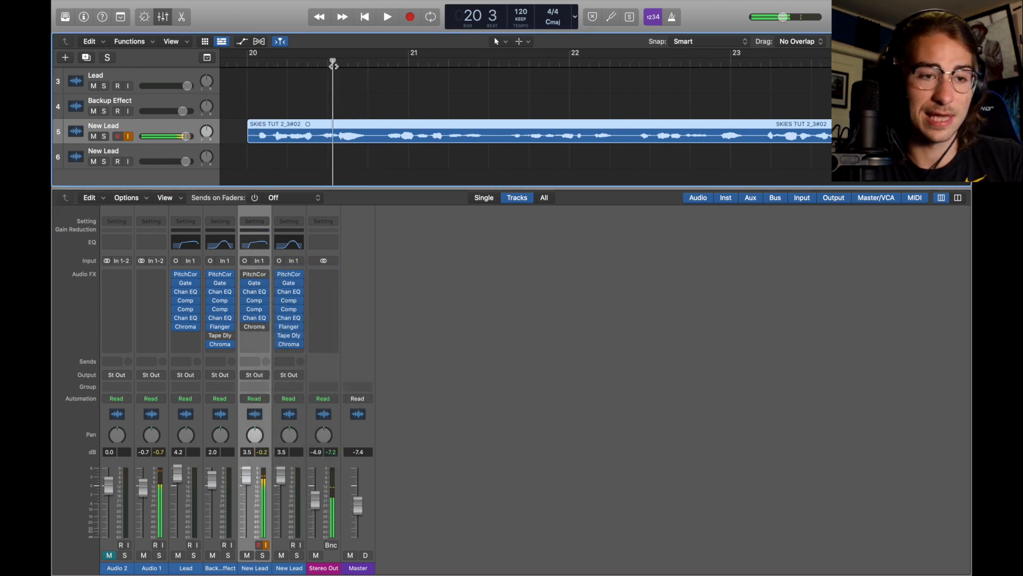
key("space")
key("super+t")
key("super+t")
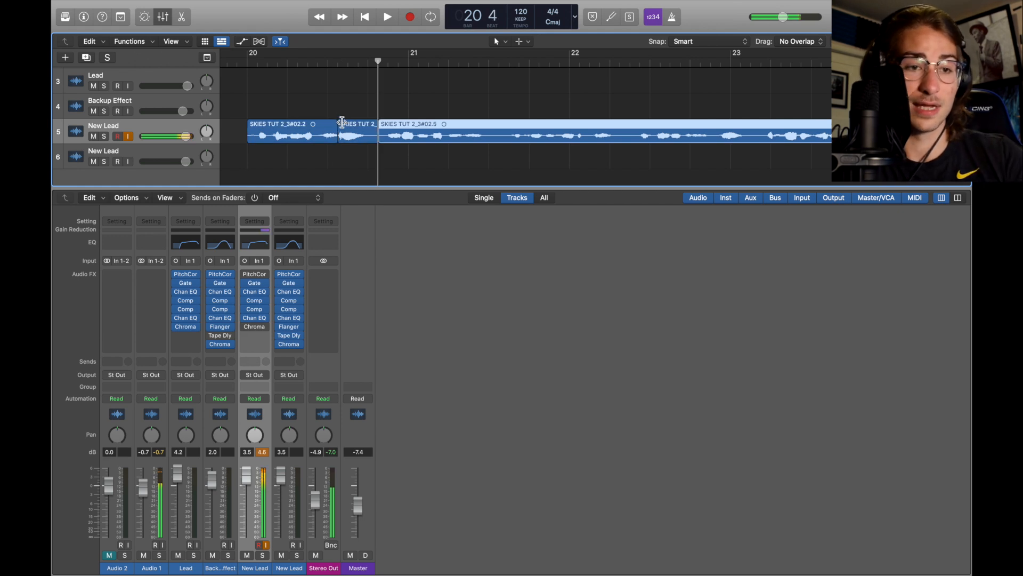
left_click_drag(348, 134, 349, 152)
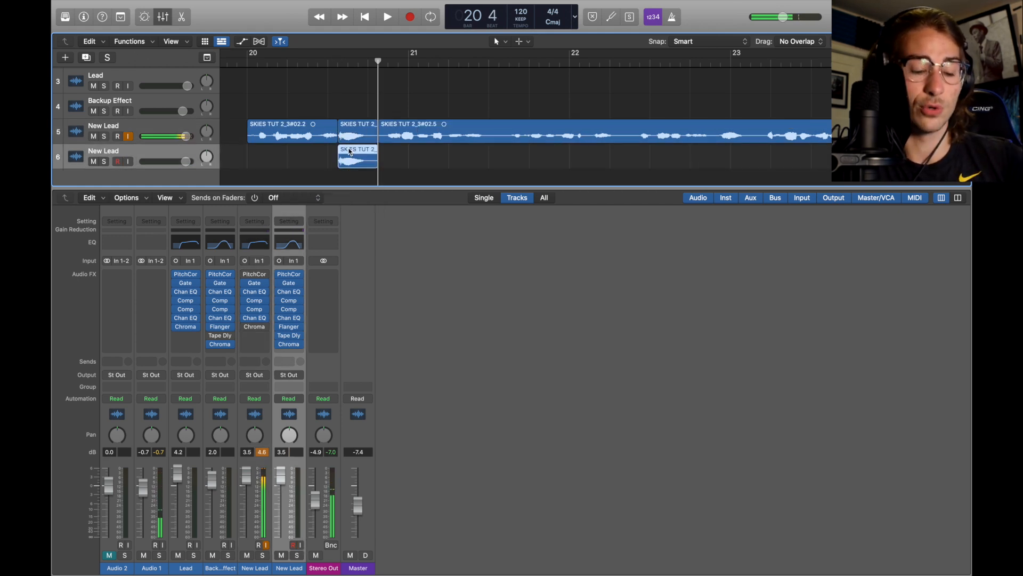
Split more short phrases out of the upper New Lead region around bars 21 to 23 and move them onto the lower track
key("space")
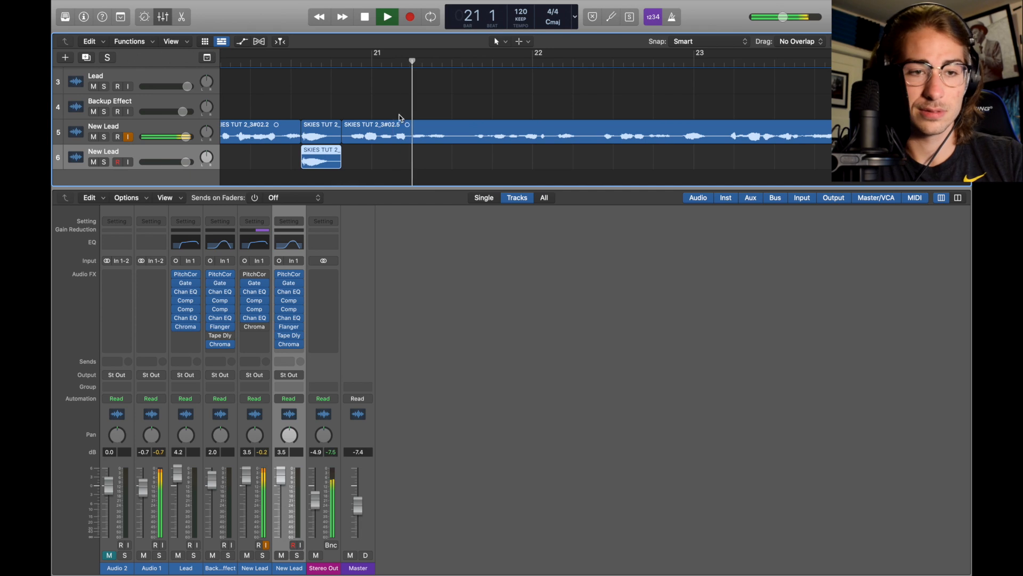
key("space")
left_click(423, 63)
left_click(426, 135)
key("space")
key("super+t")
key("space")
left_click_drag(443, 136, 433, 154)
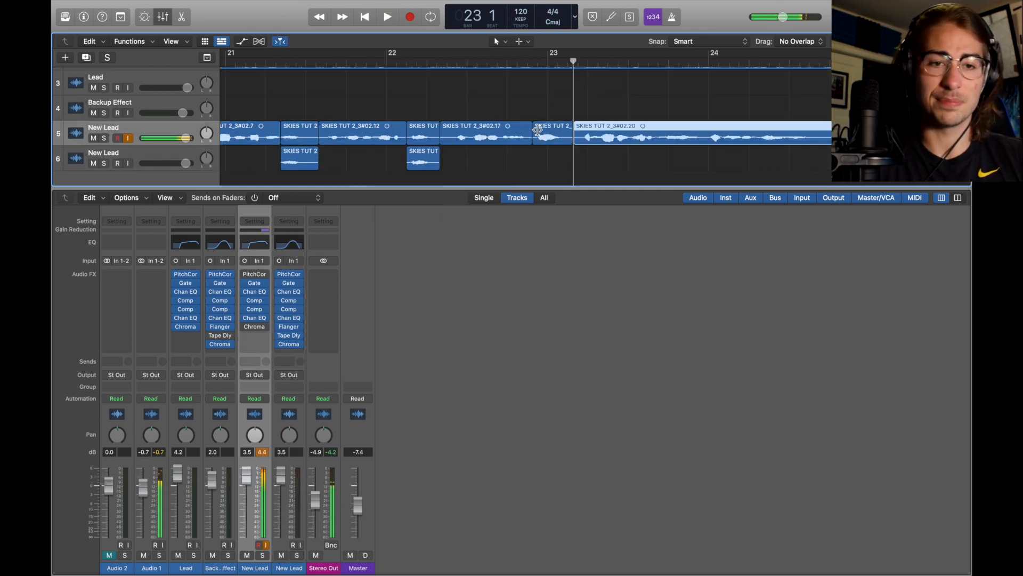
left_click_drag(551, 135, 551, 162)
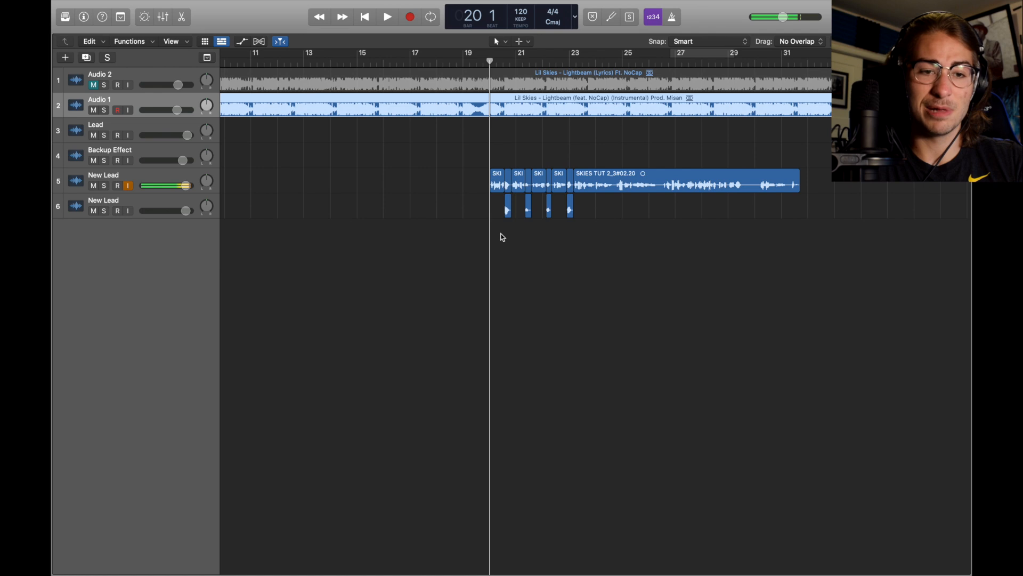
Lower the lower New Lead track's volume to 2.6 dB and play back the split phrases
key("super+Right")
key("super+Right")
key("super+Right")
key("super+Right")
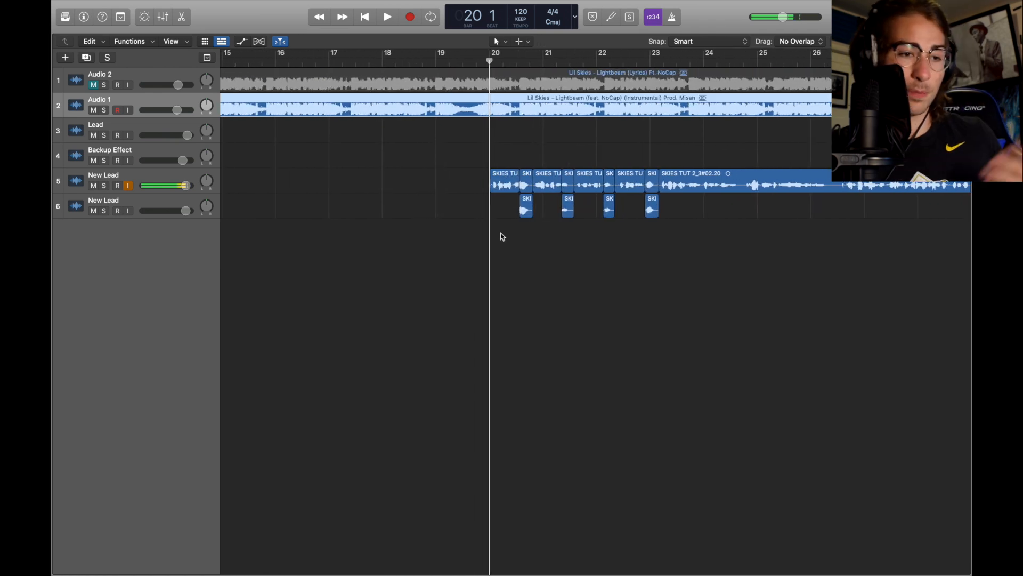
scroll(501, 237, "right", 2)
scroll(501, 237, "right", 2)
left_click(218, 200)
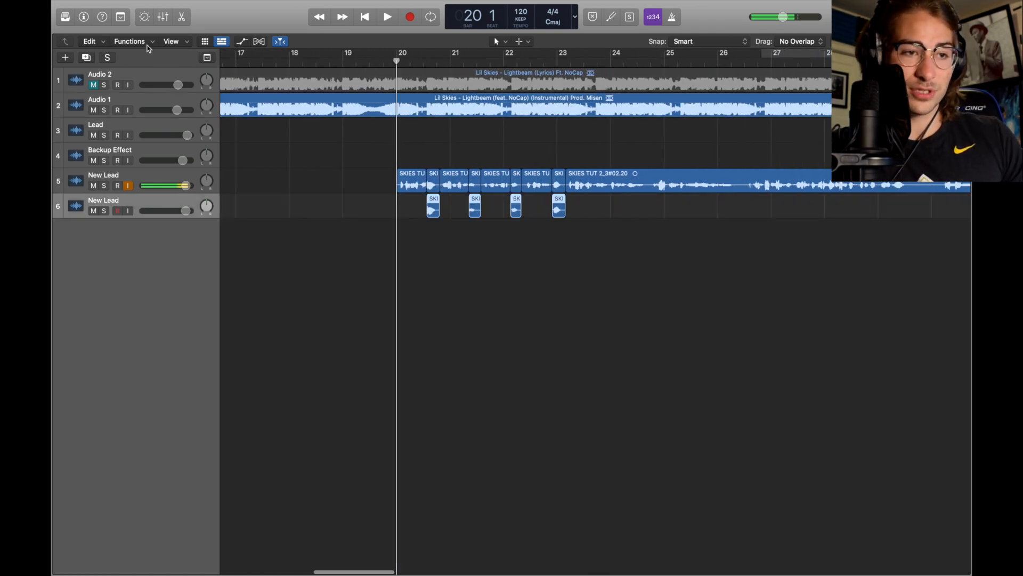
left_click(163, 16)
left_click(245, 270)
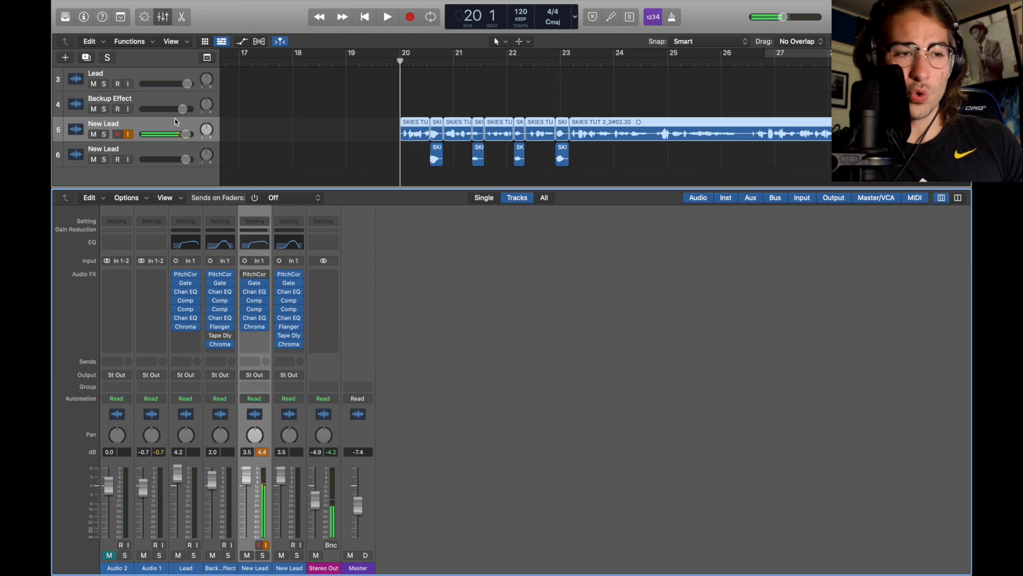
scroll(176, 122, "up", 1)
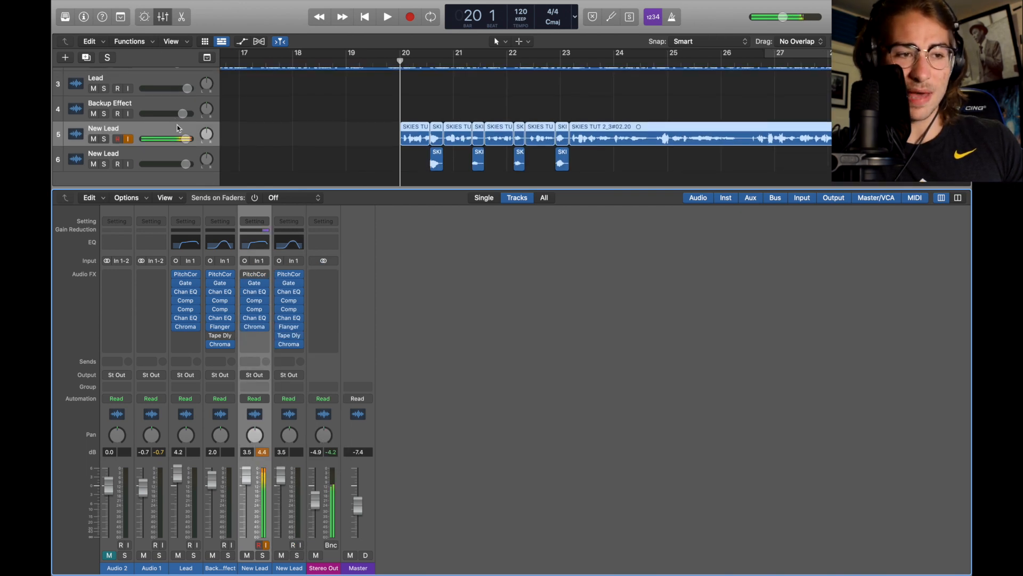
left_click_drag(186, 164, 180, 164)
key("space")
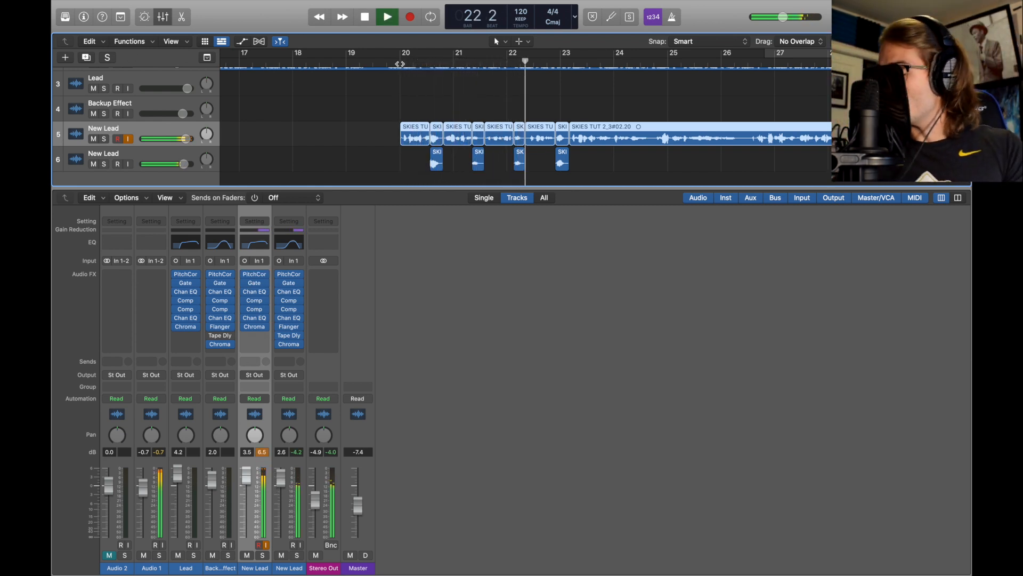
key("space")
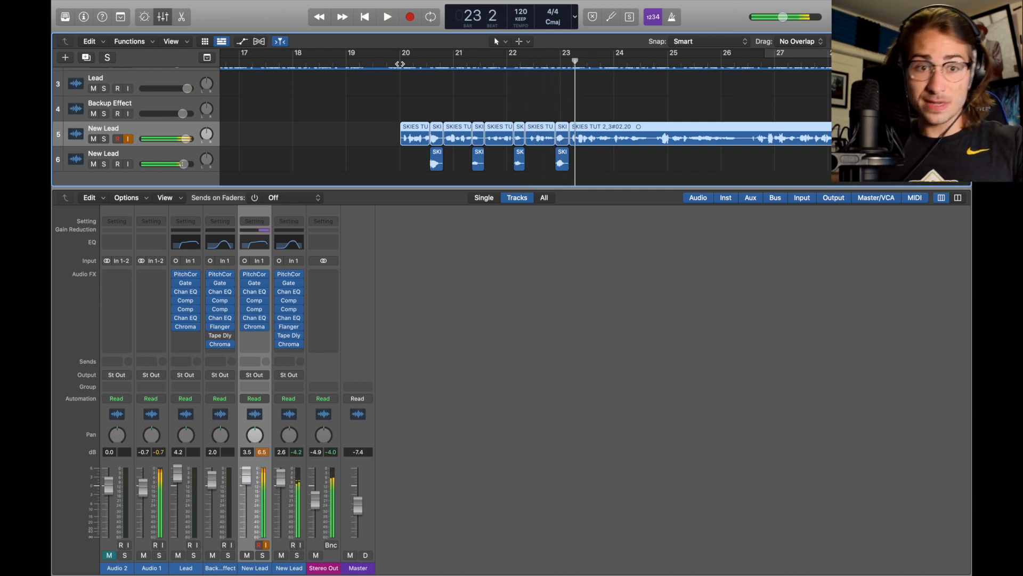
mouse_move(247, 331)
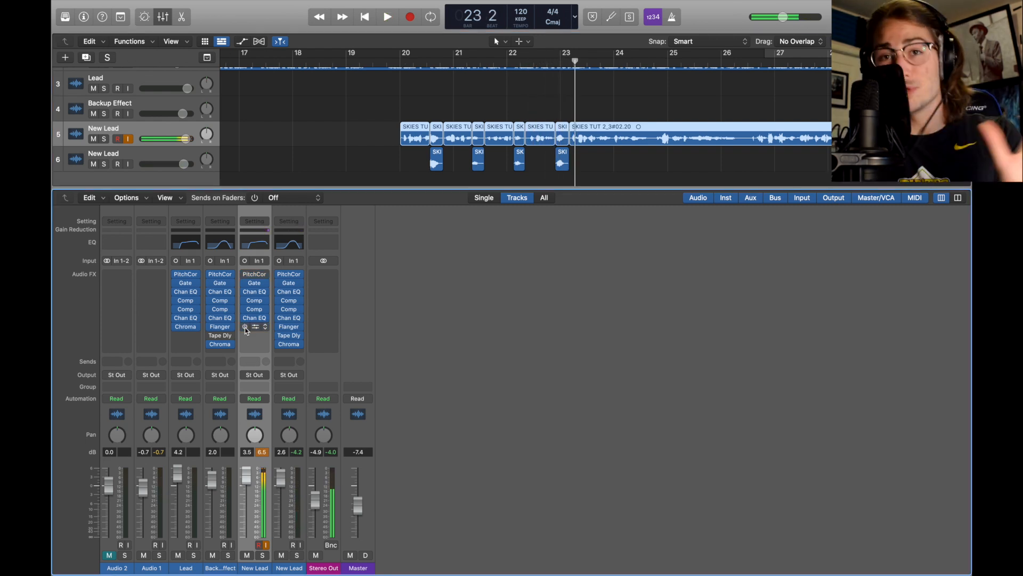